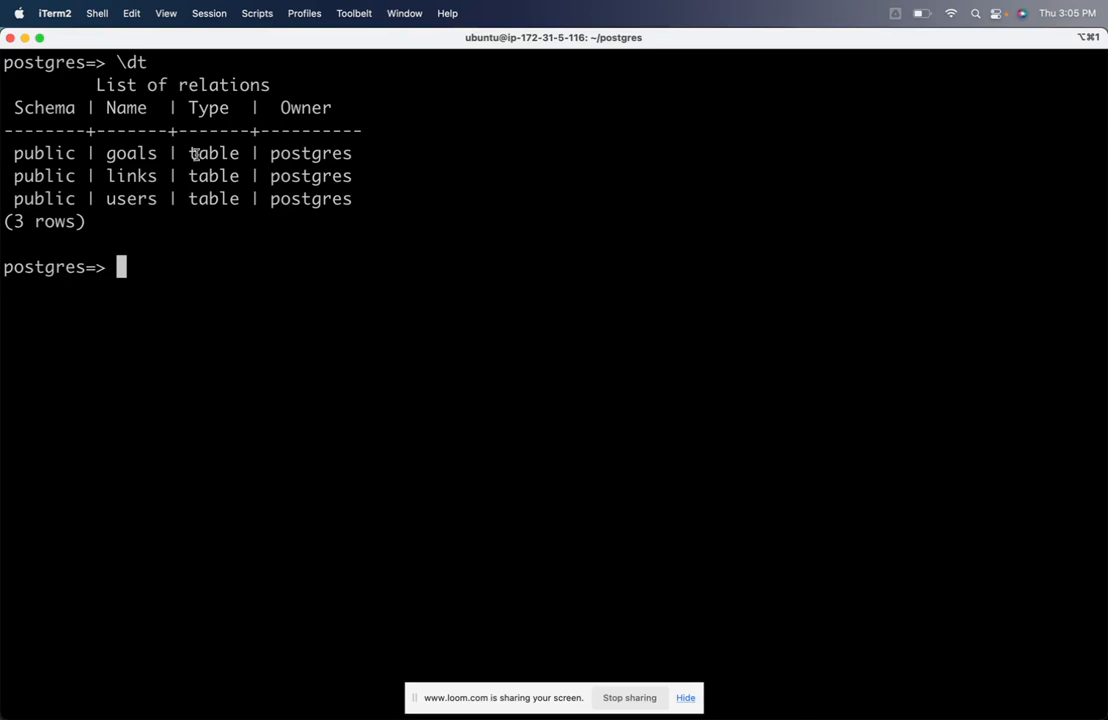
# Examine the goals, links and users table names in the Postgres relations list
pyautogui.doubleClick(135, 153)
pyautogui.doubleClick(135, 176)
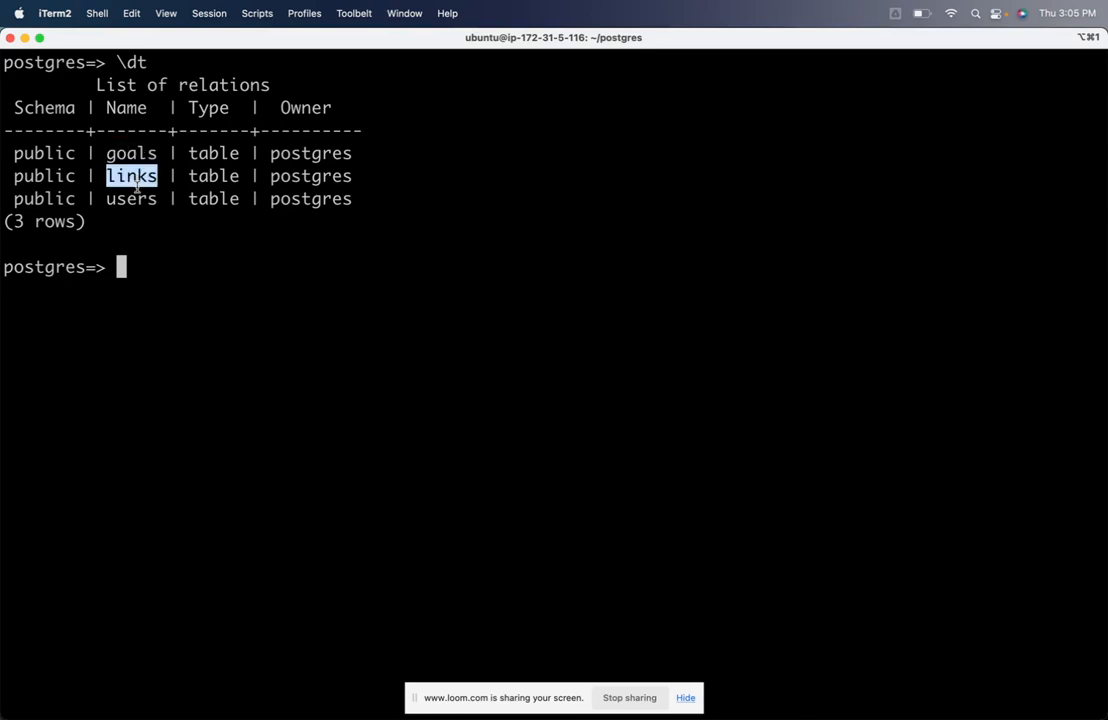
pyautogui.doubleClick(138, 197)
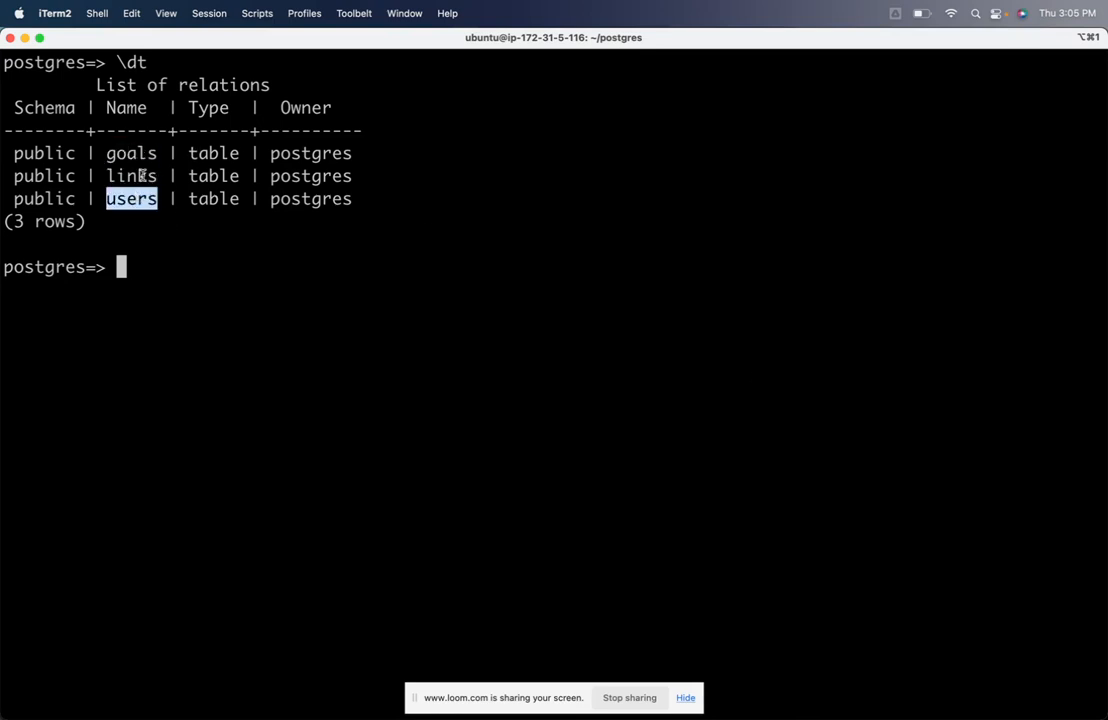
# Switch to the demo_sai Snowflake worksheet in Chrome and run only the row count query on the links table
pyautogui.press('super+Tab')
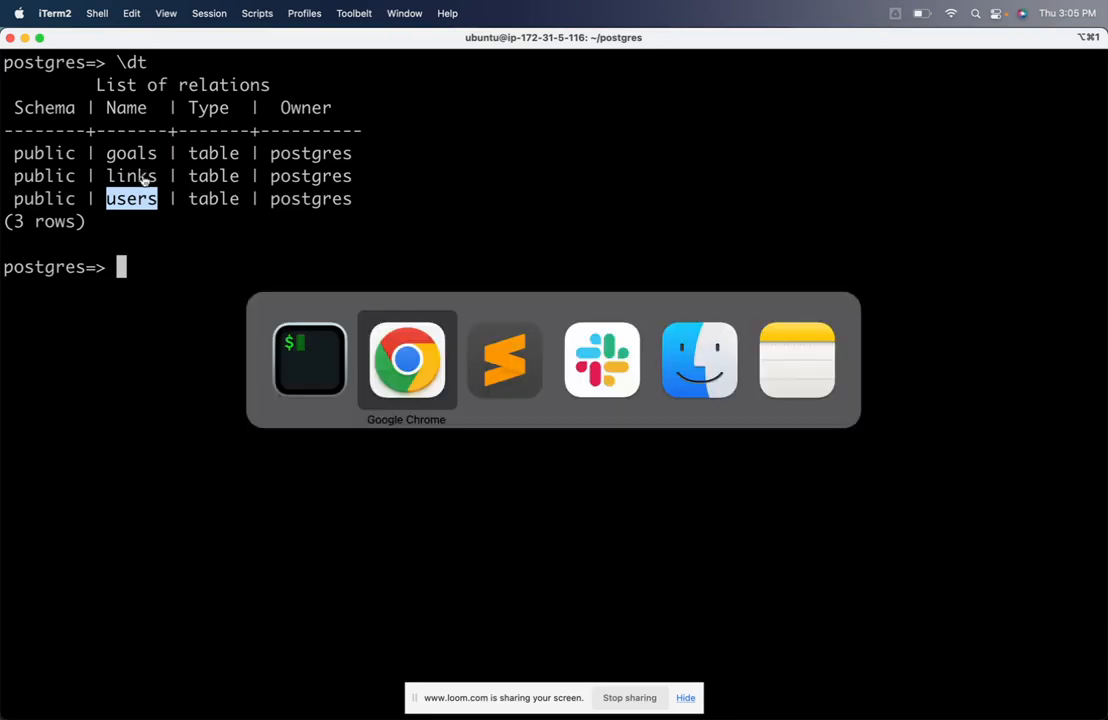
pyautogui.click(480, 45)
pyautogui.click(289, 339)
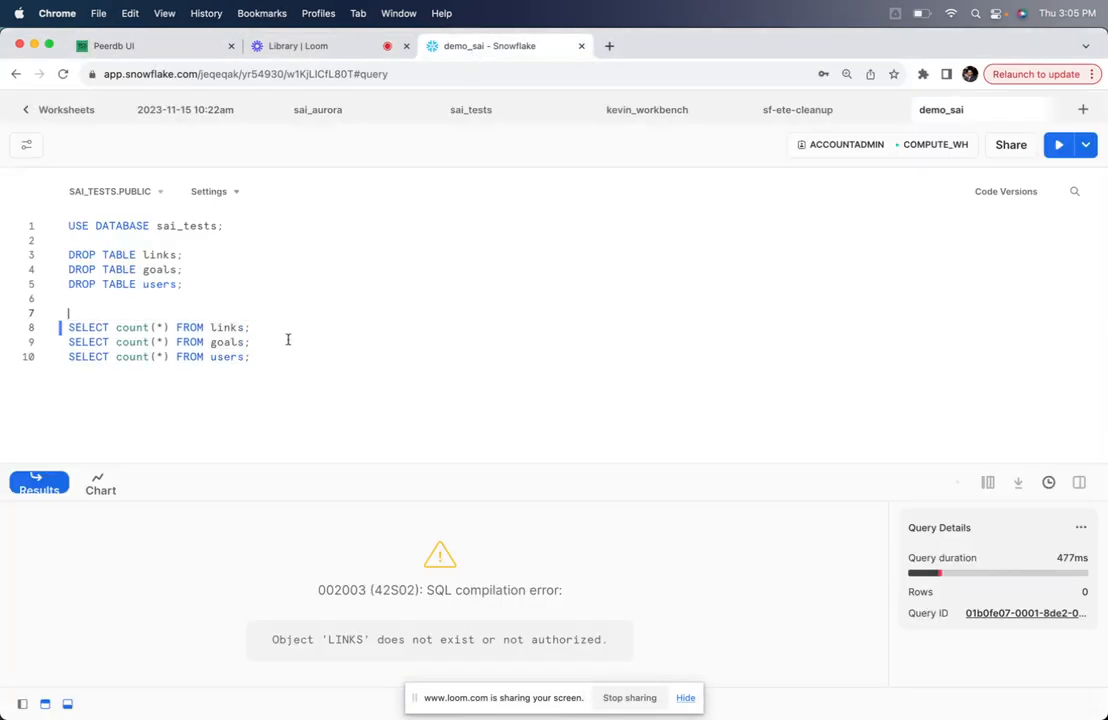
pyautogui.moveTo(257, 329); pyautogui.dragTo(65, 331)
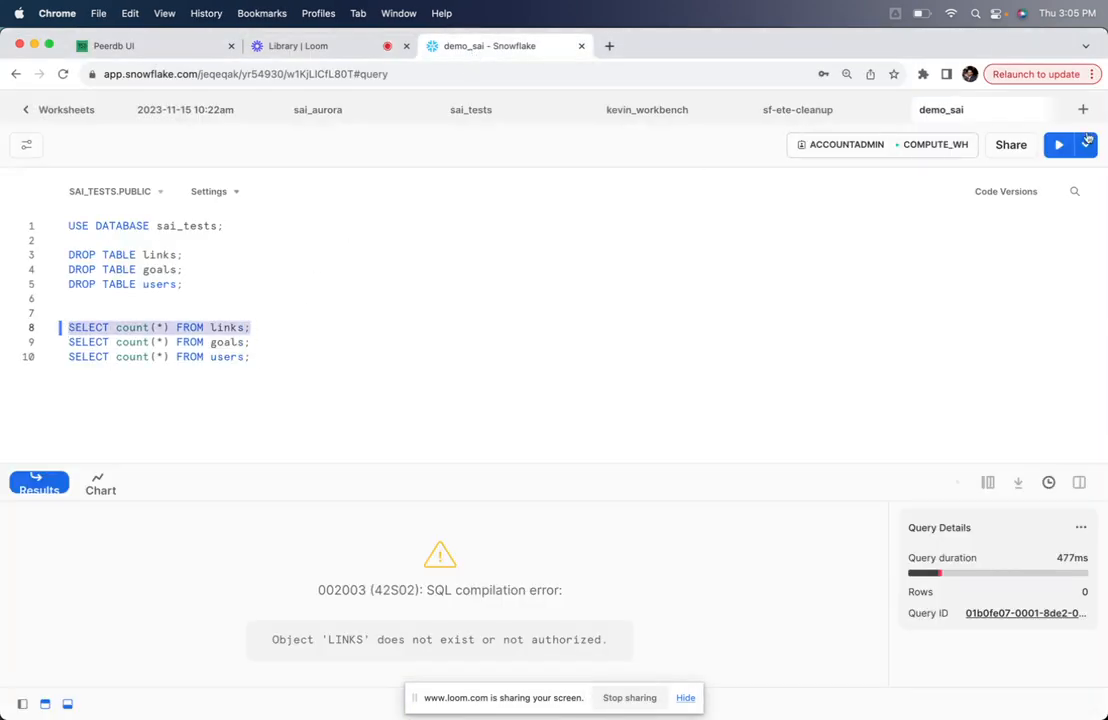
pyautogui.press('super+Return')
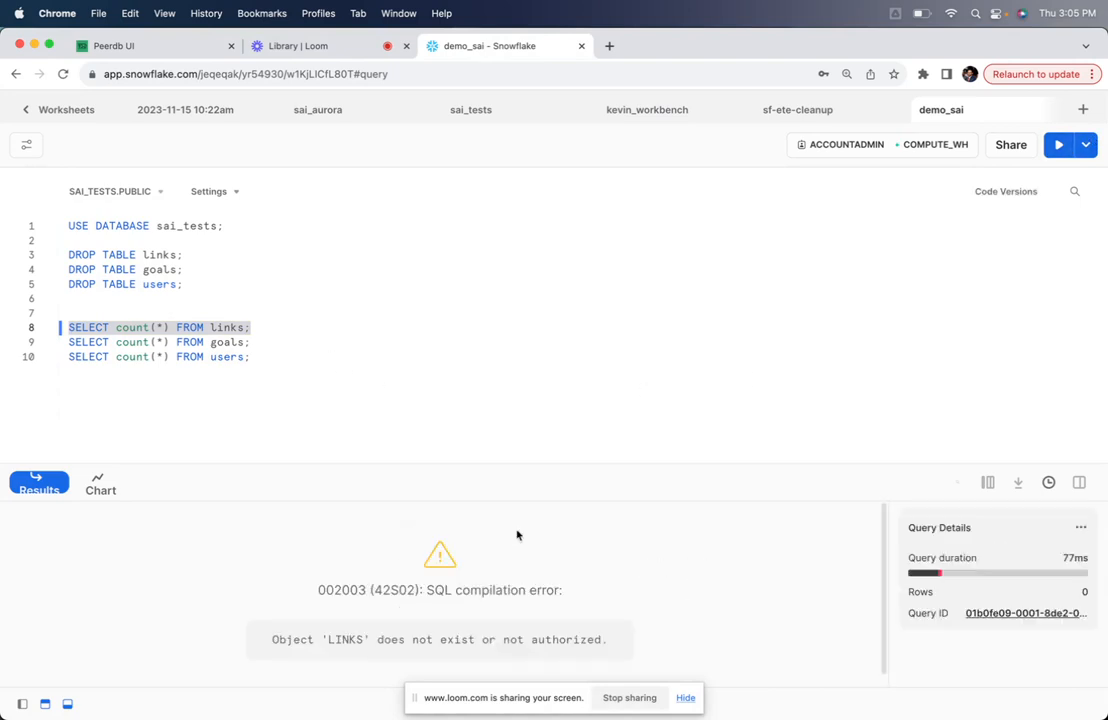
# Switch to PeerDB, view the existing peers and open the setup form for a new Snowflake peer
pyautogui.click(192, 47)
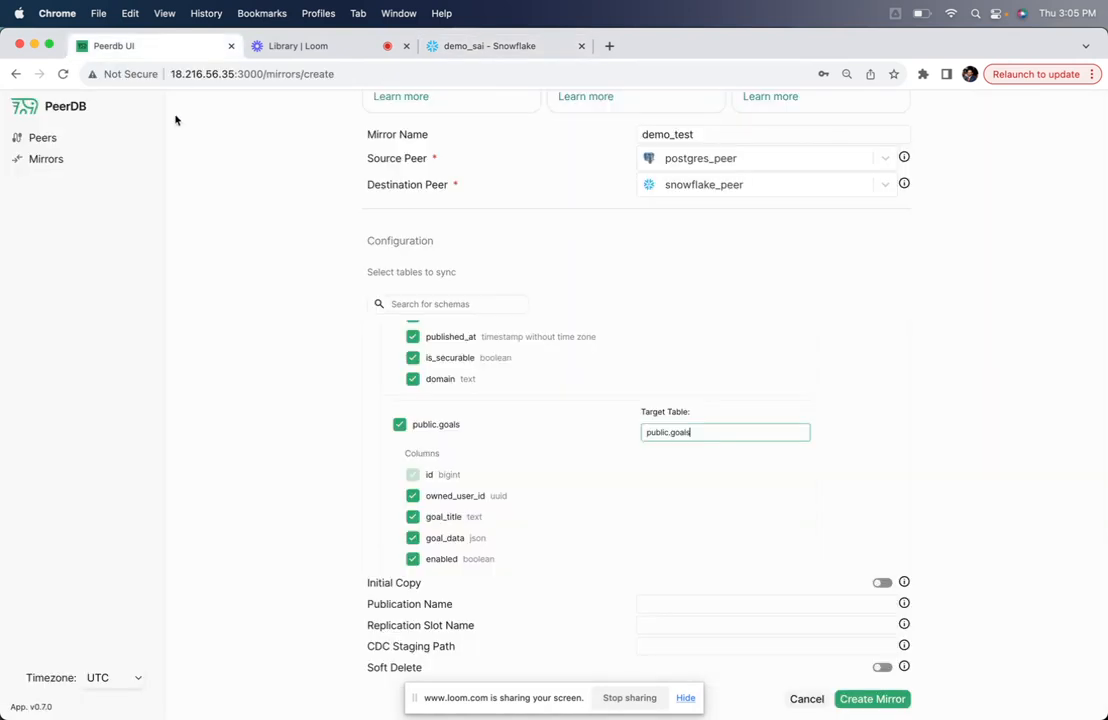
pyautogui.click(104, 137)
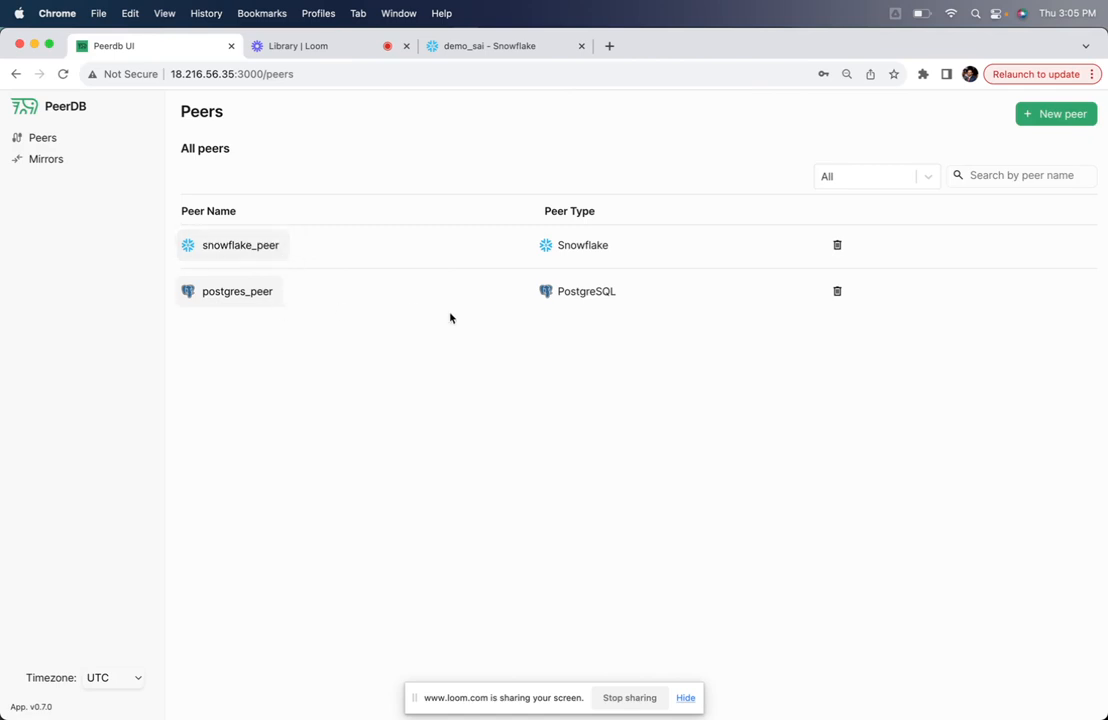
pyautogui.click(1050, 120)
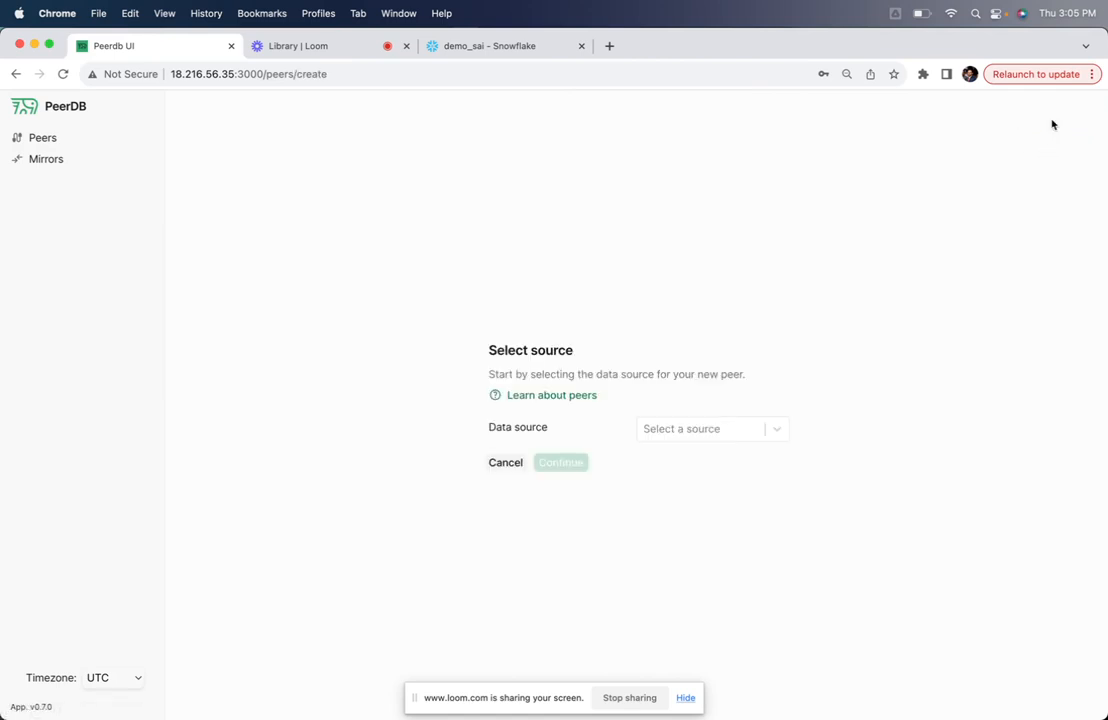
pyautogui.click(697, 431)
pyautogui.click(695, 489)
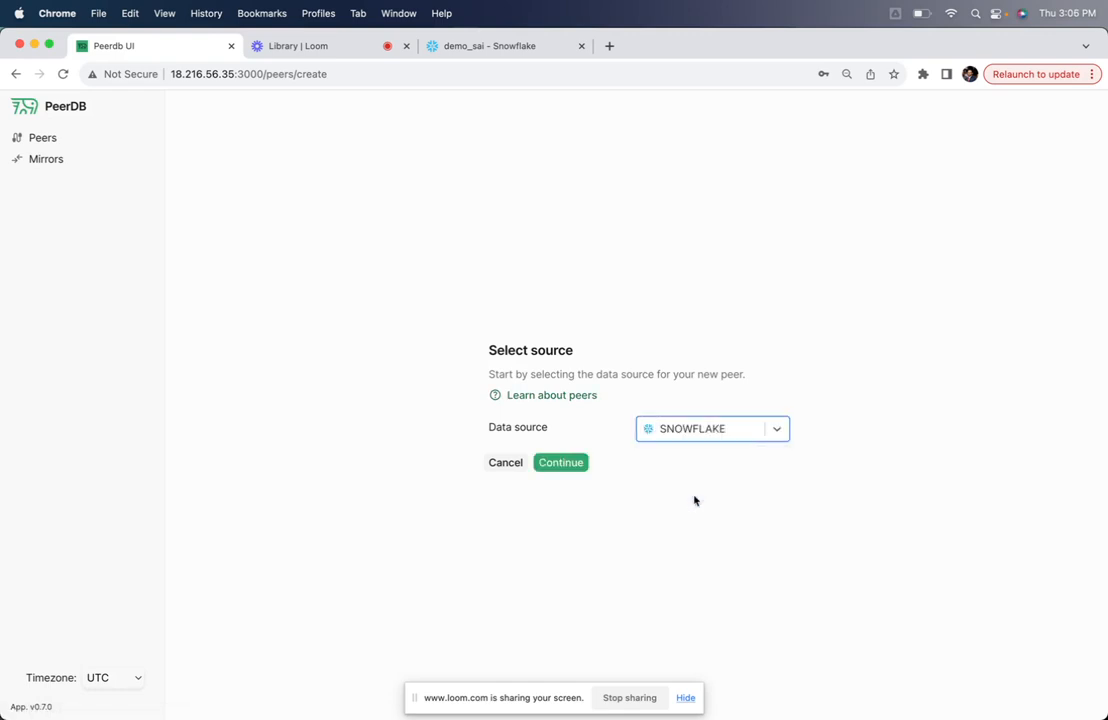
pyautogui.click(584, 464)
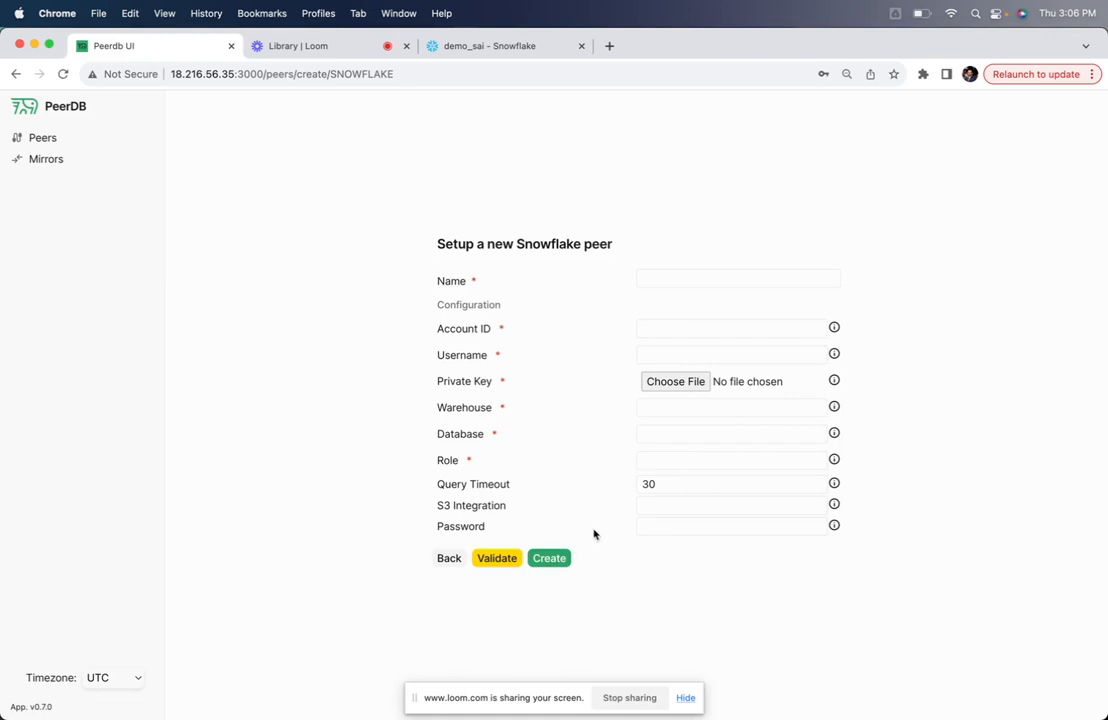
# Start a new mirror and choose CDC as its mirror type
pyautogui.click(53, 161)
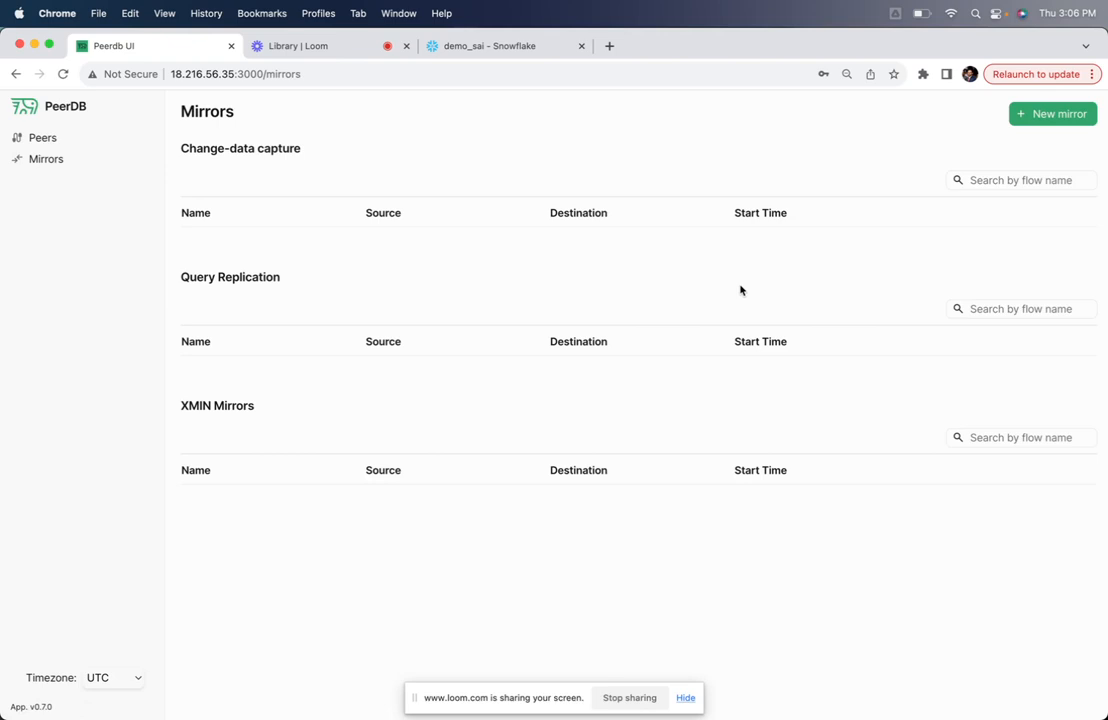
pyautogui.click(1079, 116)
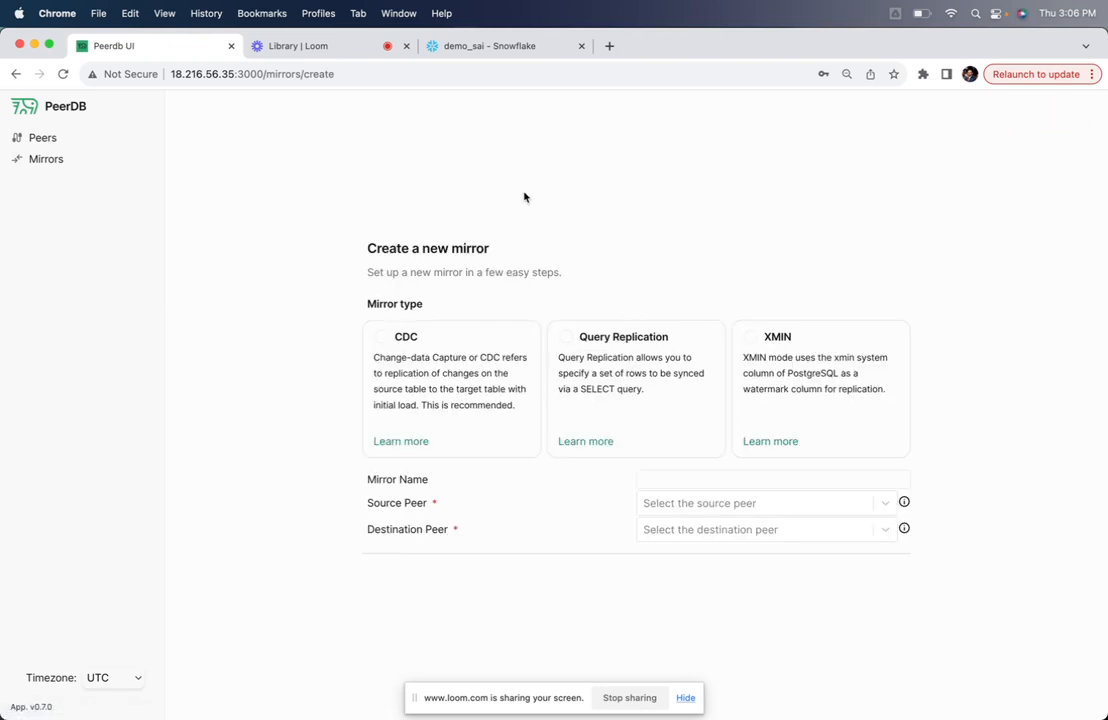
pyautogui.click(381, 338)
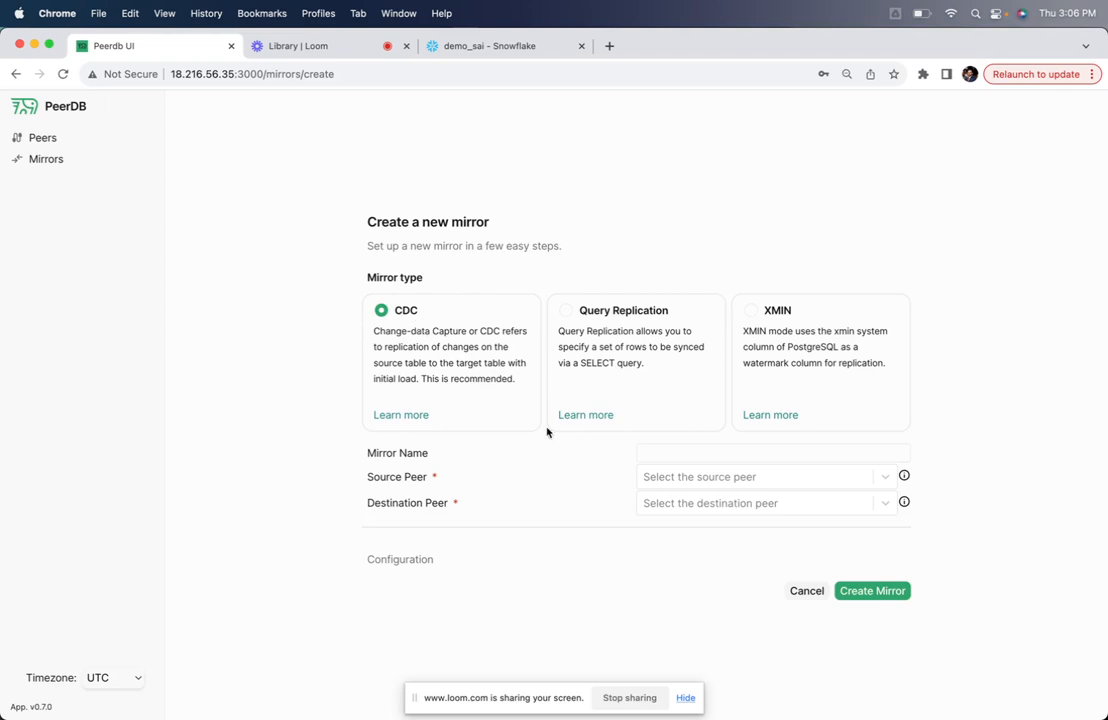
# Name the mirror demo_test, with postgres_peer as the source peer and snowflake_peer as the destination peer
pyautogui.click(654, 454)
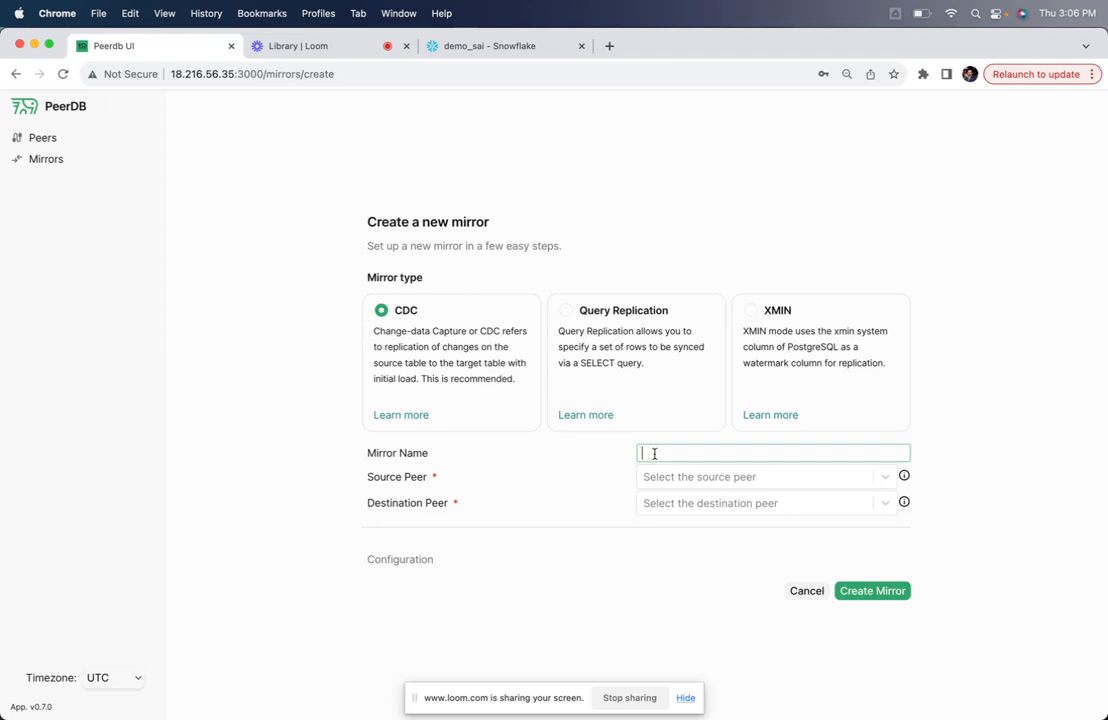
pyautogui.write('demo_test')
pyautogui.click(685, 477)
pyautogui.click(690, 507)
pyautogui.click(692, 505)
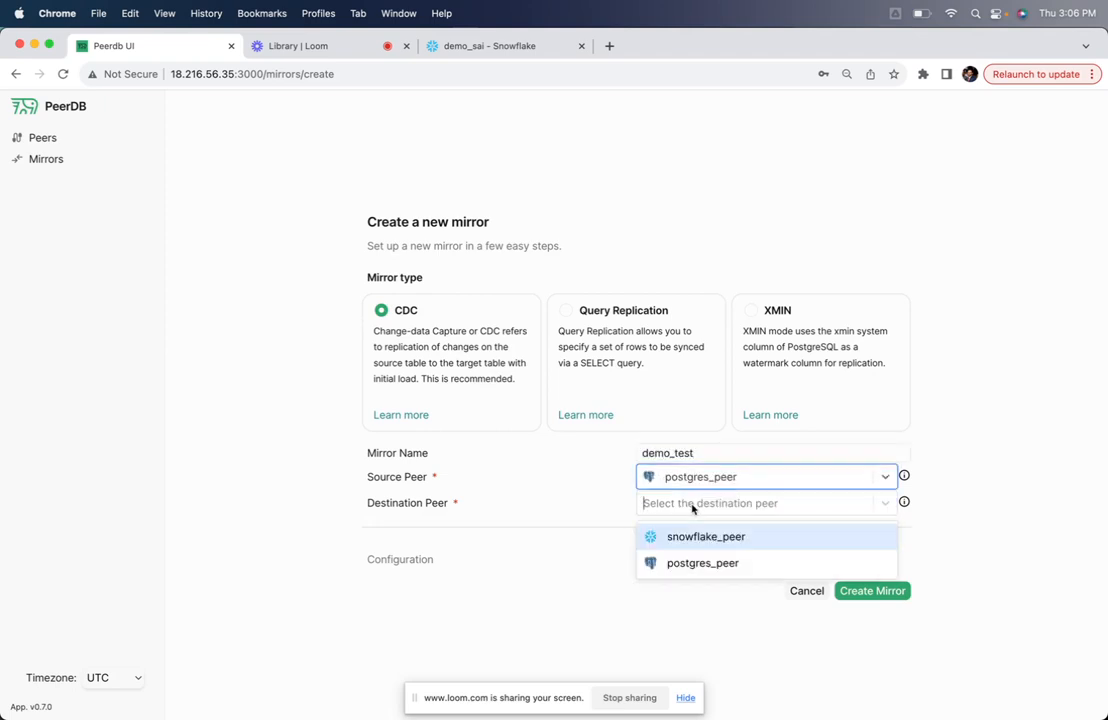
pyautogui.click(680, 536)
# Expand the public schema and select the public.links, public.goals and public.users tables to sync
pyautogui.scroll(-5, 590, 545)
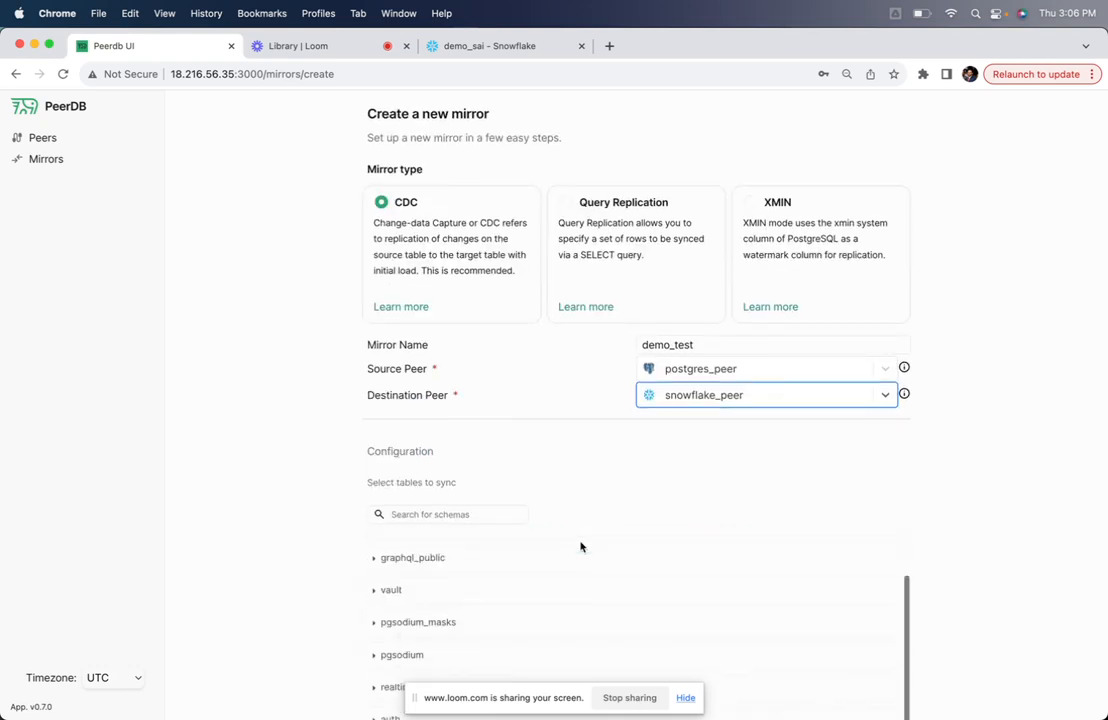
pyautogui.scroll(2, 580, 547)
pyautogui.click(378, 550)
pyautogui.scroll(-2, 299, 556)
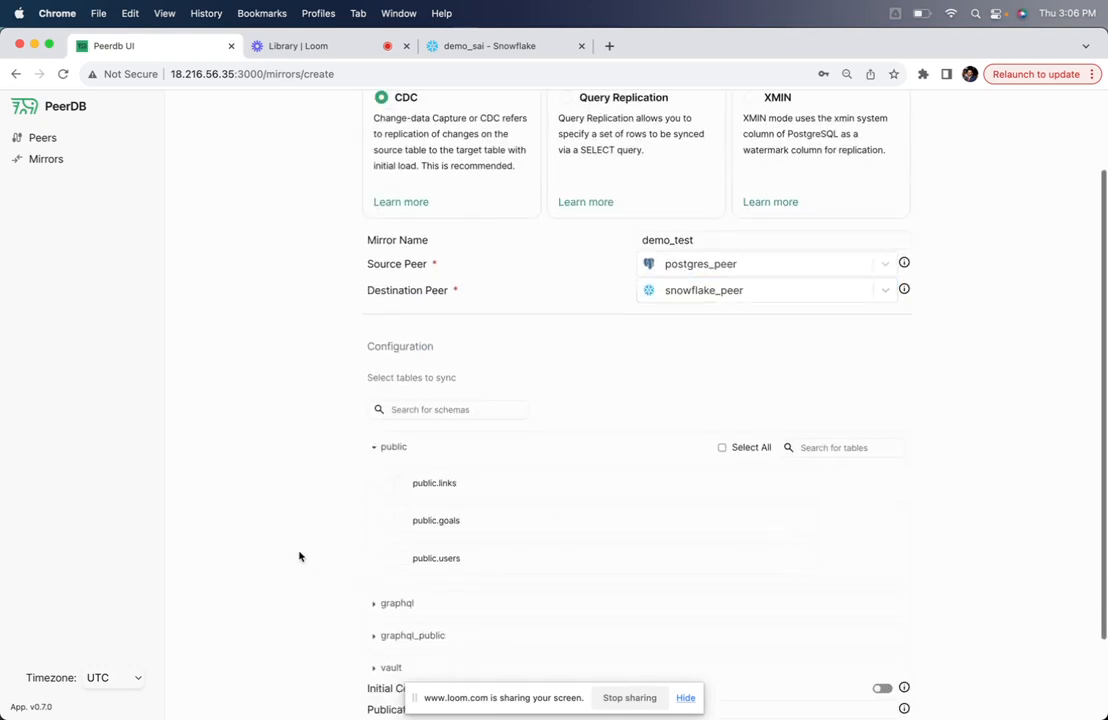
pyautogui.click(392, 483)
pyautogui.scroll(-3, 398, 560)
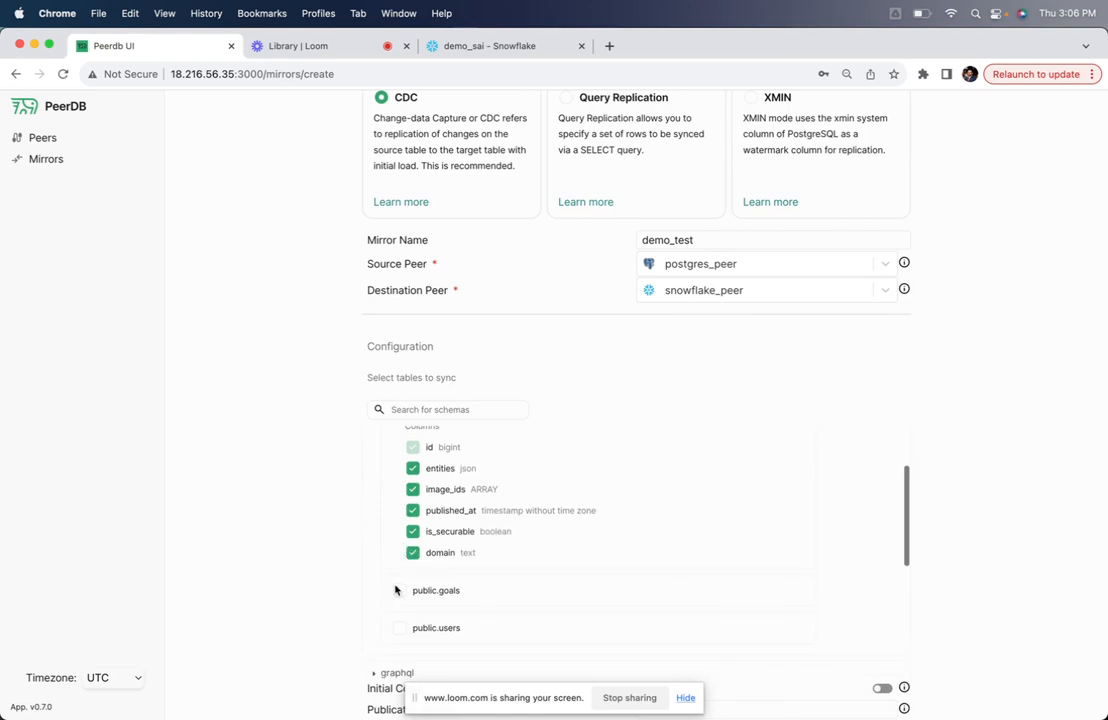
pyautogui.click(395, 590)
pyautogui.scroll(-3, 393, 595)
pyautogui.click(397, 594)
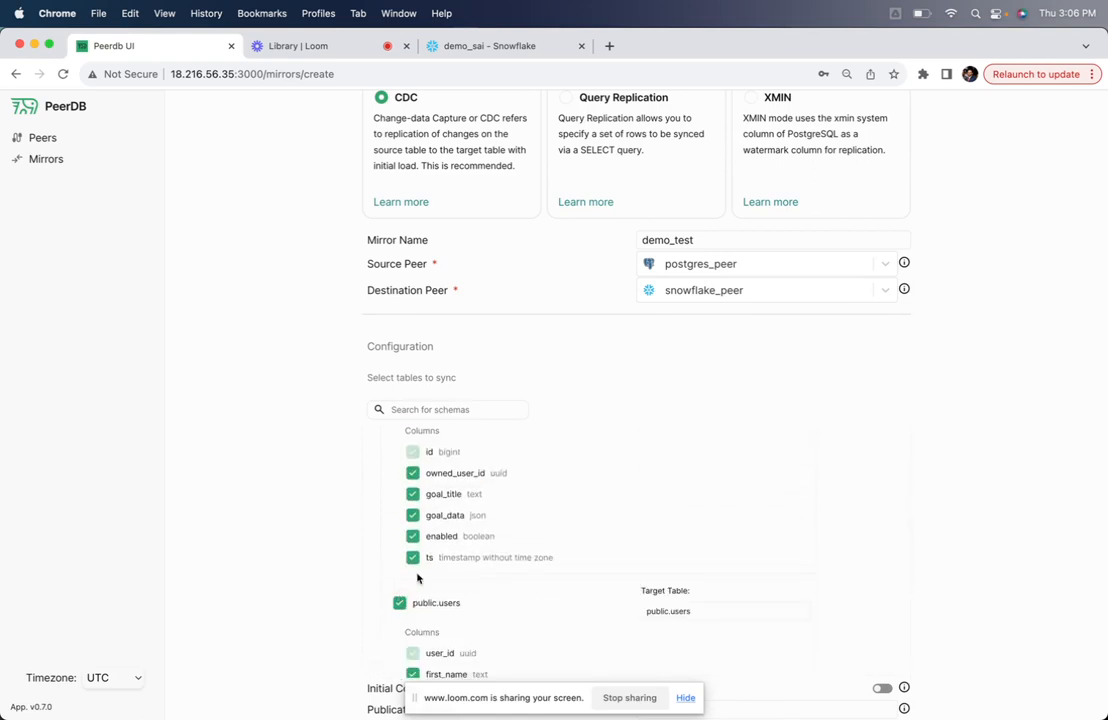
# Review the selected tables' target names, enable Initial Copy and create the mirror
pyautogui.scroll(2, 532, 514)
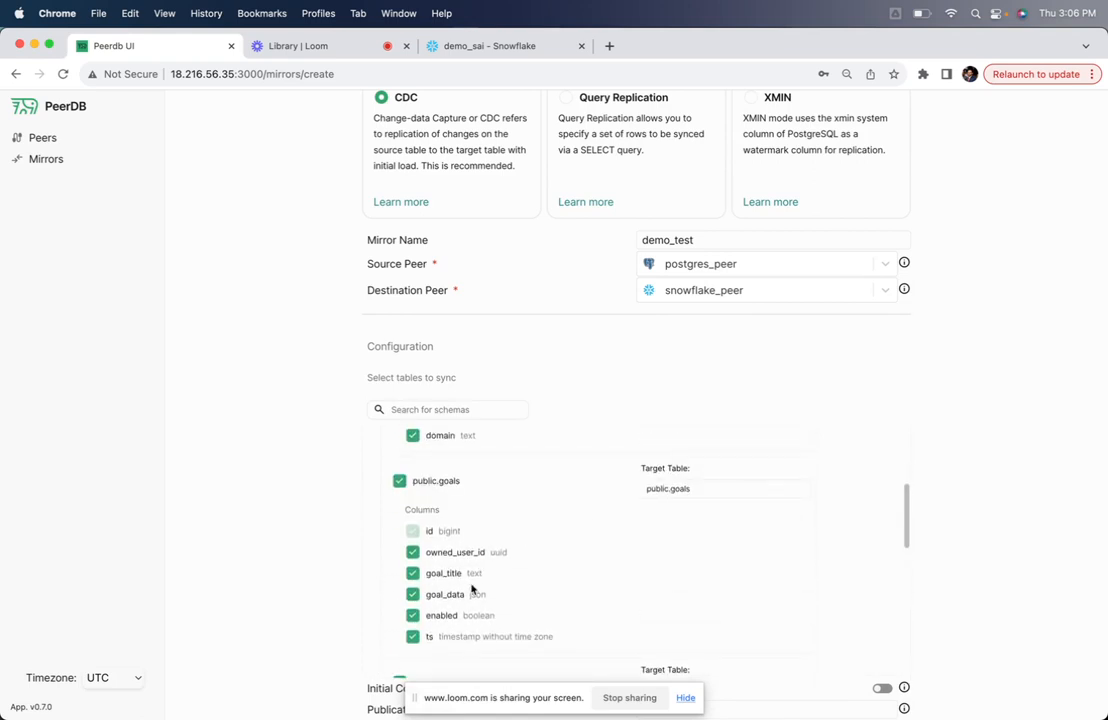
pyautogui.scroll(2, 480, 585)
pyautogui.scroll(3, 497, 584)
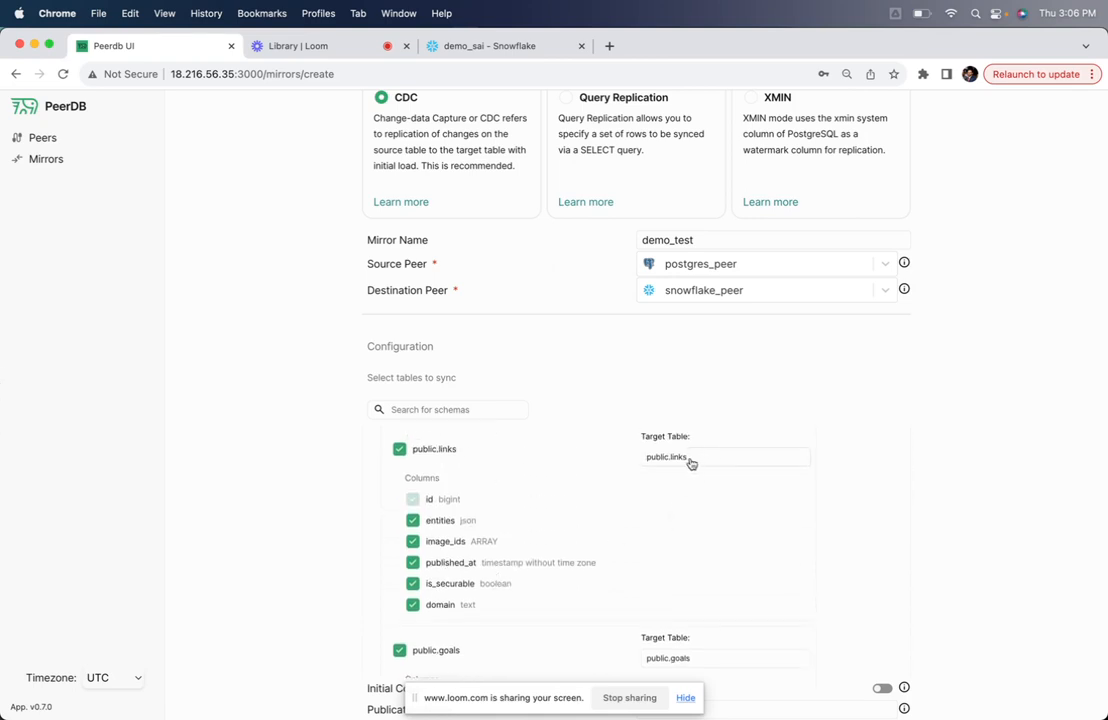
pyautogui.scroll(-1, 318, 529)
pyautogui.scroll(-2, 318, 529)
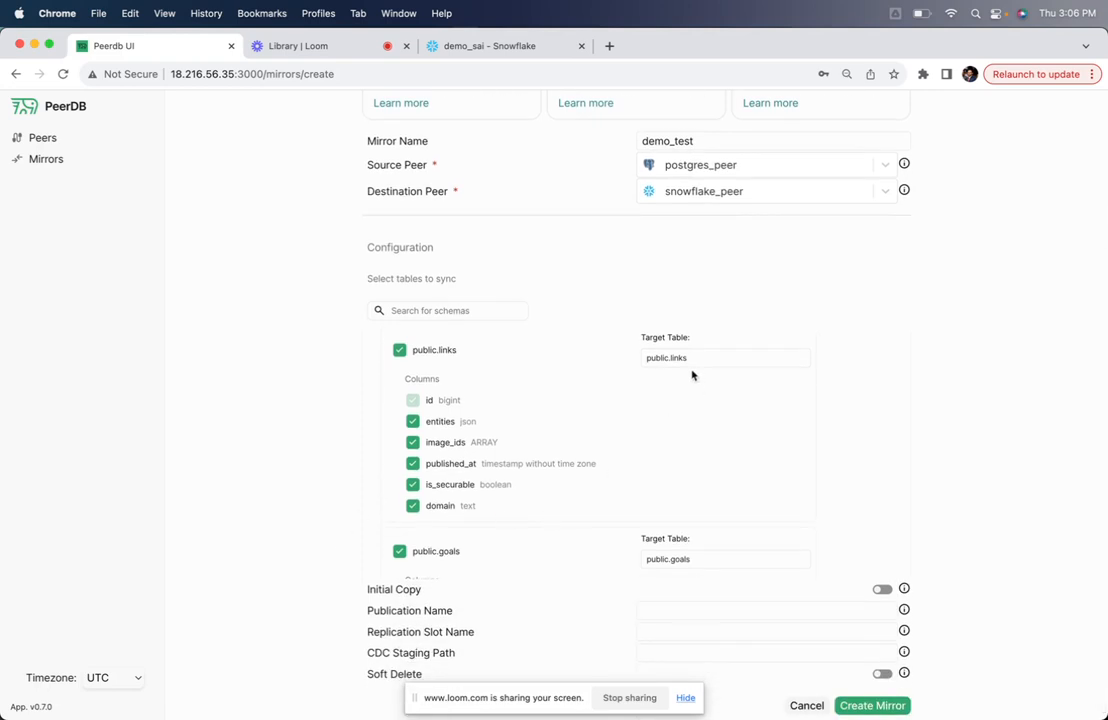
pyautogui.scroll(-3, 845, 487)
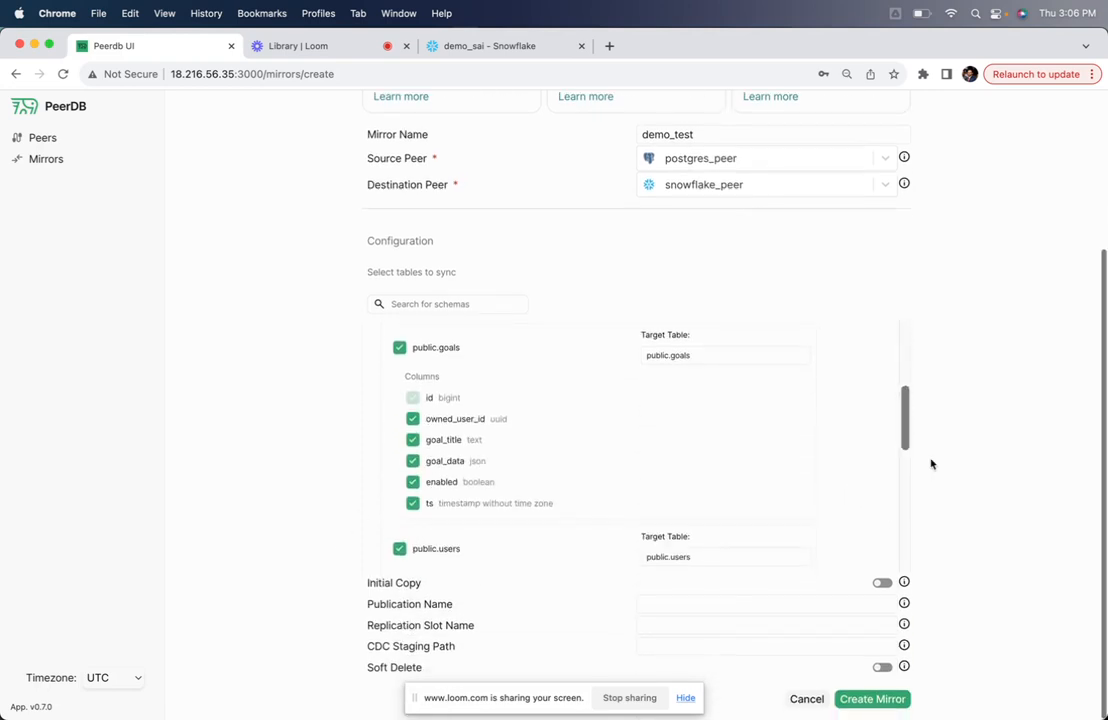
pyautogui.click(882, 583)
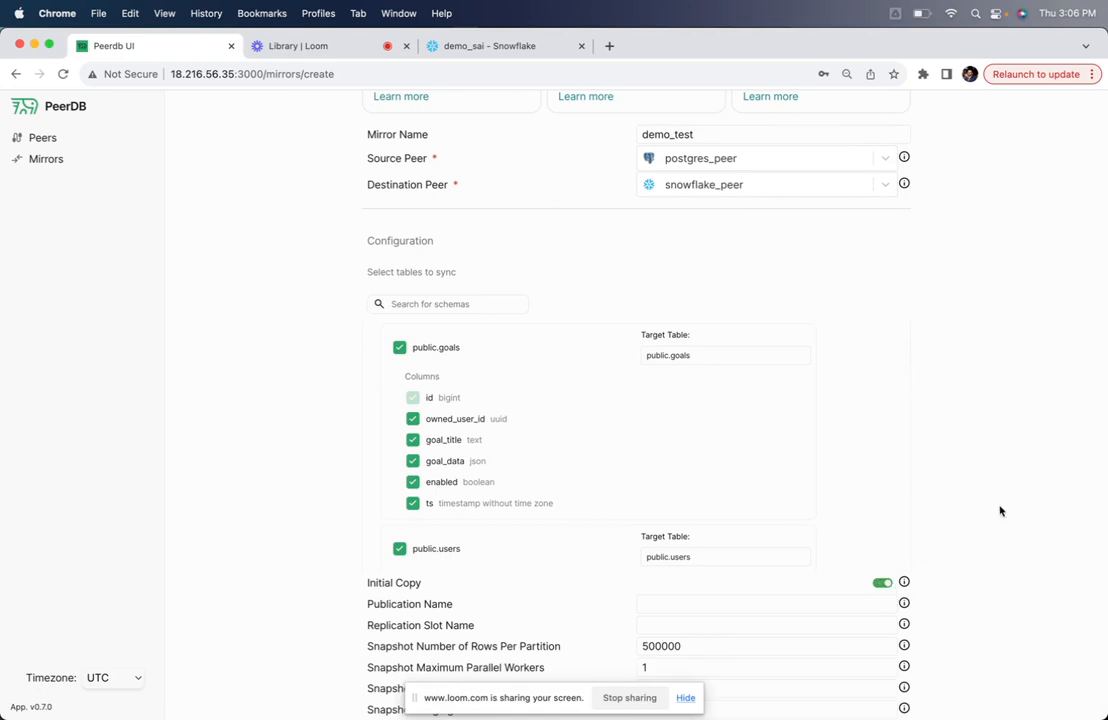
pyautogui.scroll(-3, 999, 511)
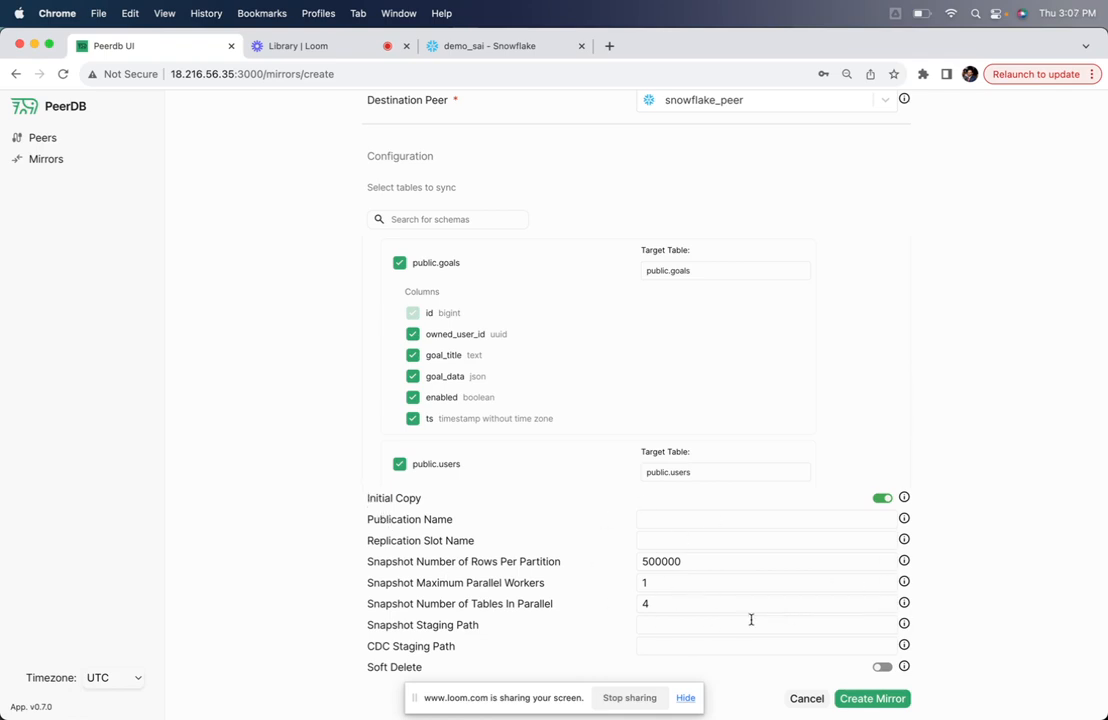
pyautogui.click(859, 700)
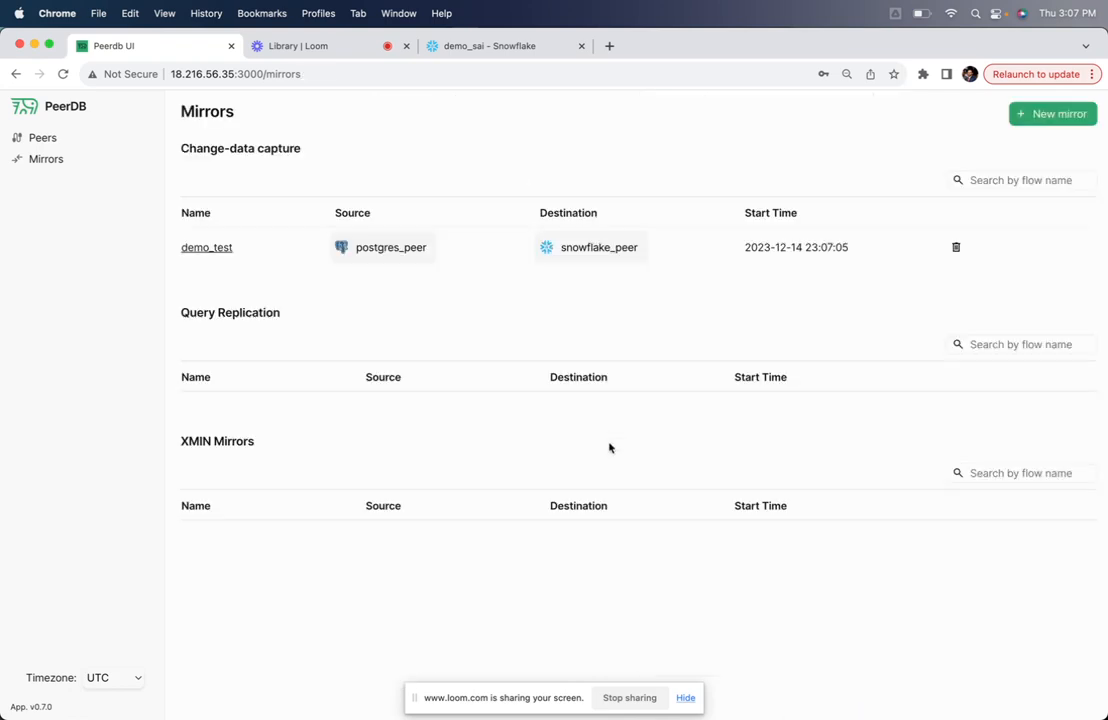
# Open the demo_test mirror's initial copy status and refresh it repeatedly to follow the public.links progress
pyautogui.click(209, 249)
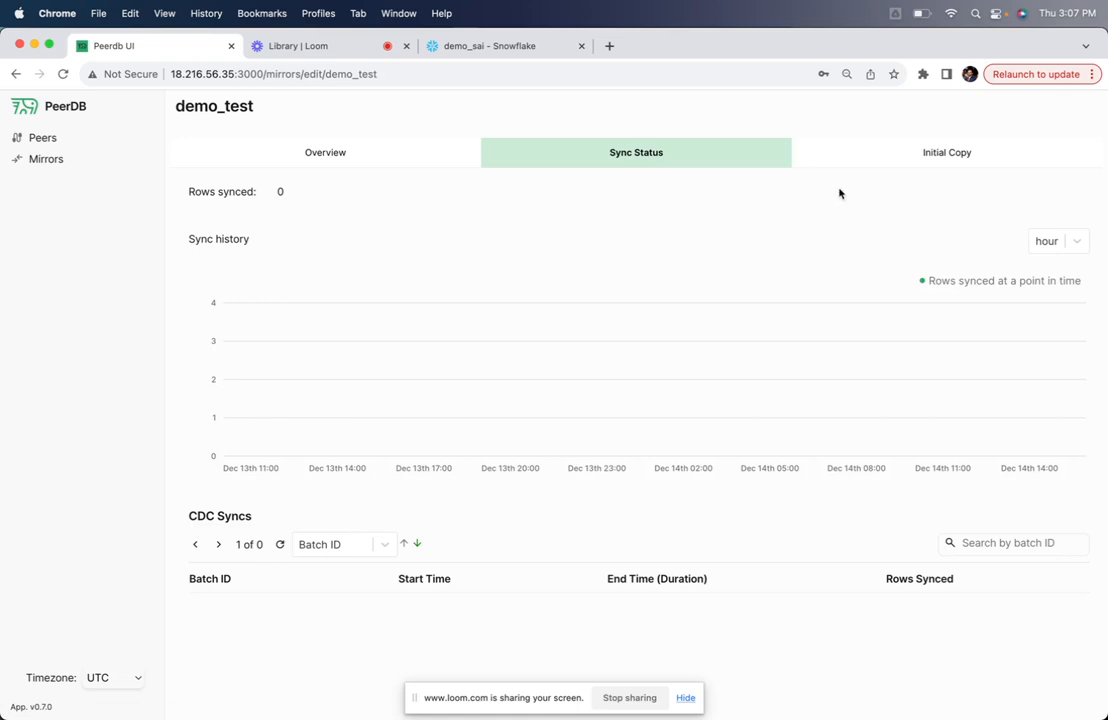
pyautogui.click(861, 163)
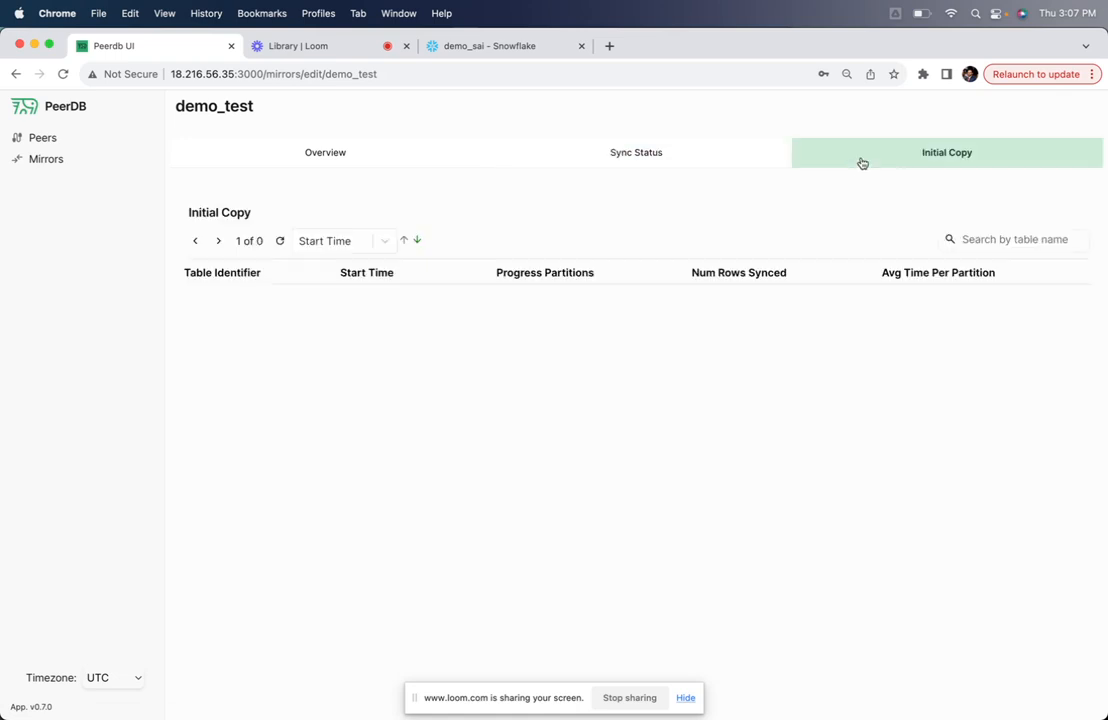
pyautogui.click(281, 242)
pyautogui.click(283, 244)
pyautogui.click(283, 244)
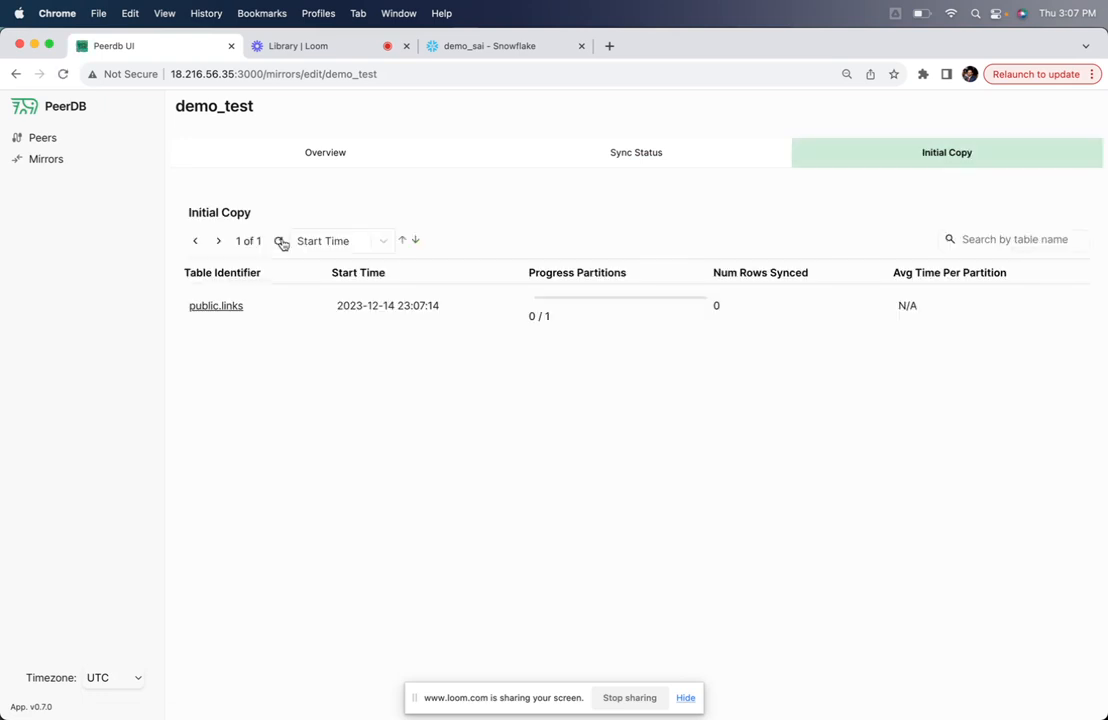
pyautogui.click(283, 244)
pyautogui.click(283, 244)
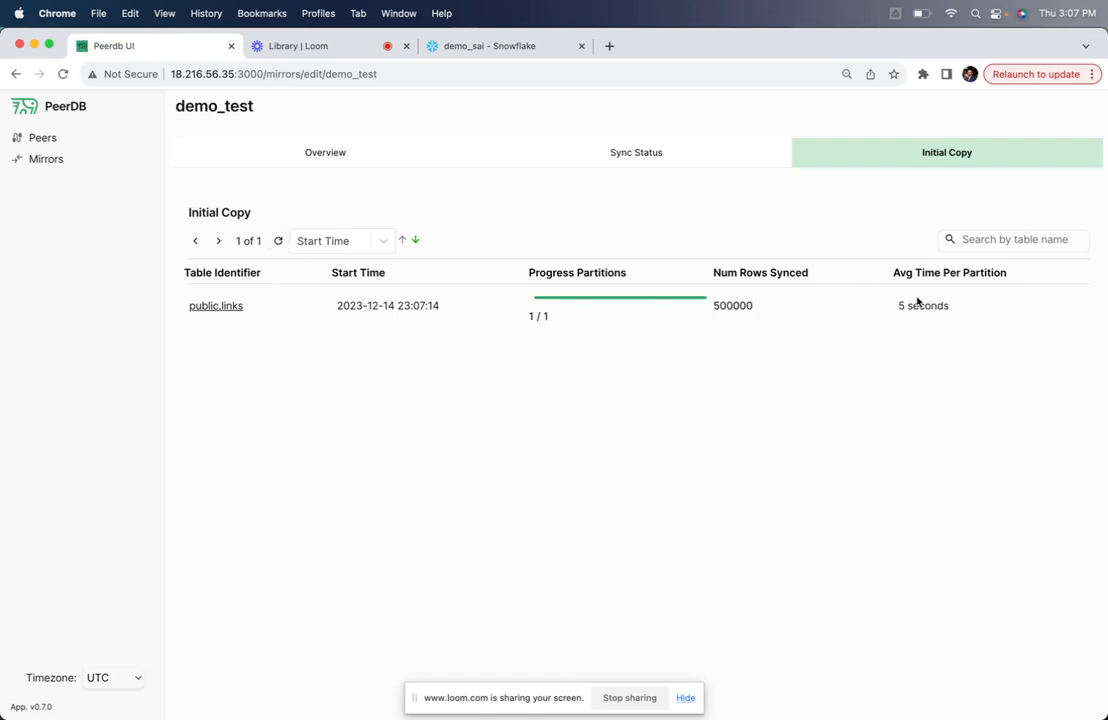
# Return to the Snowflake worksheet and rerun SELECT count(*) FROM links to check the copied rows
pyautogui.click(500, 46)
pyautogui.click(253, 346)
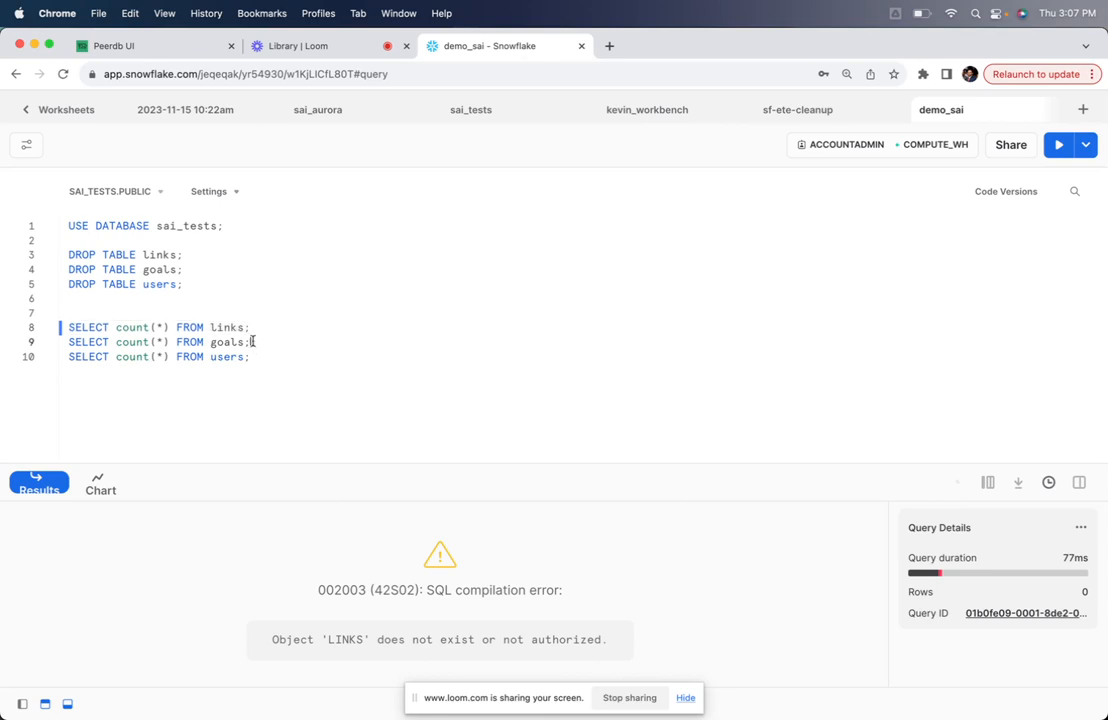
pyautogui.moveTo(256, 328); pyautogui.dragTo(42, 331)
pyautogui.click(1058, 145)
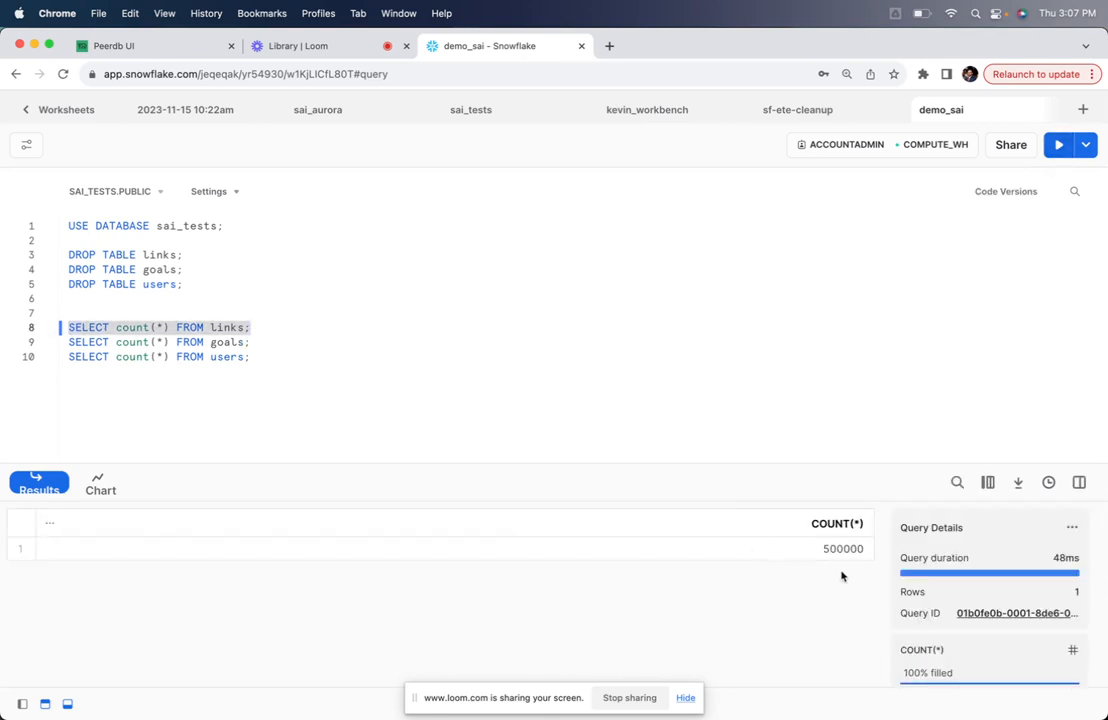
# Go back to PeerDB and refresh the initial copy status to check the public.goals progress
pyautogui.click(135, 47)
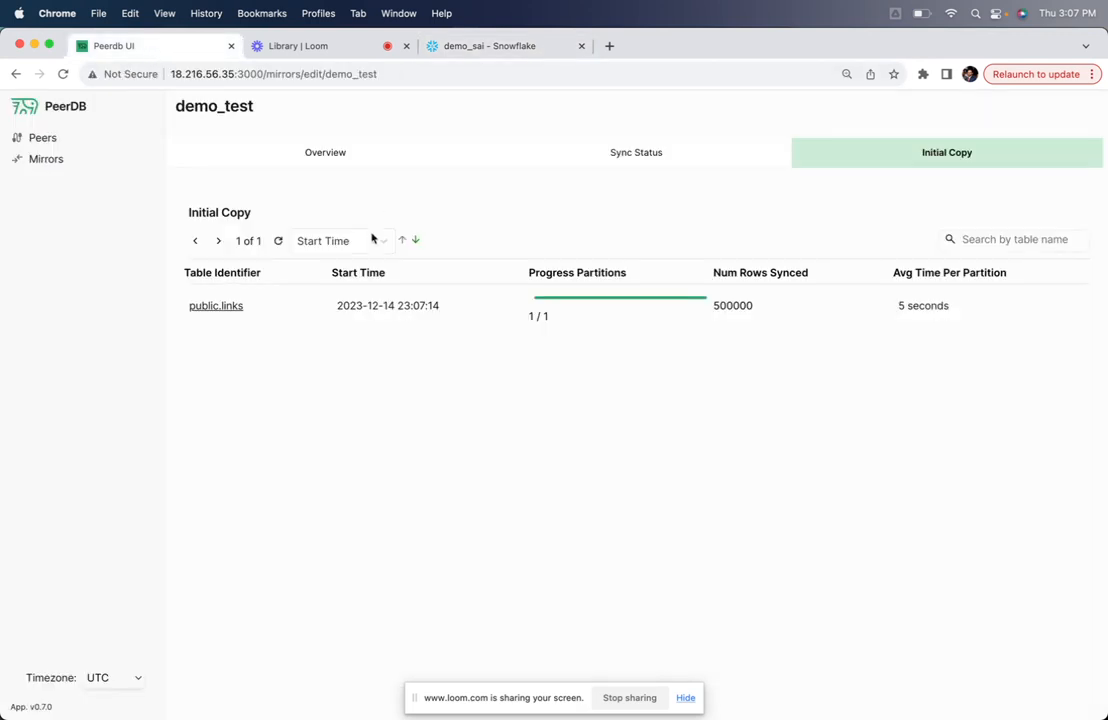
pyautogui.click(276, 241)
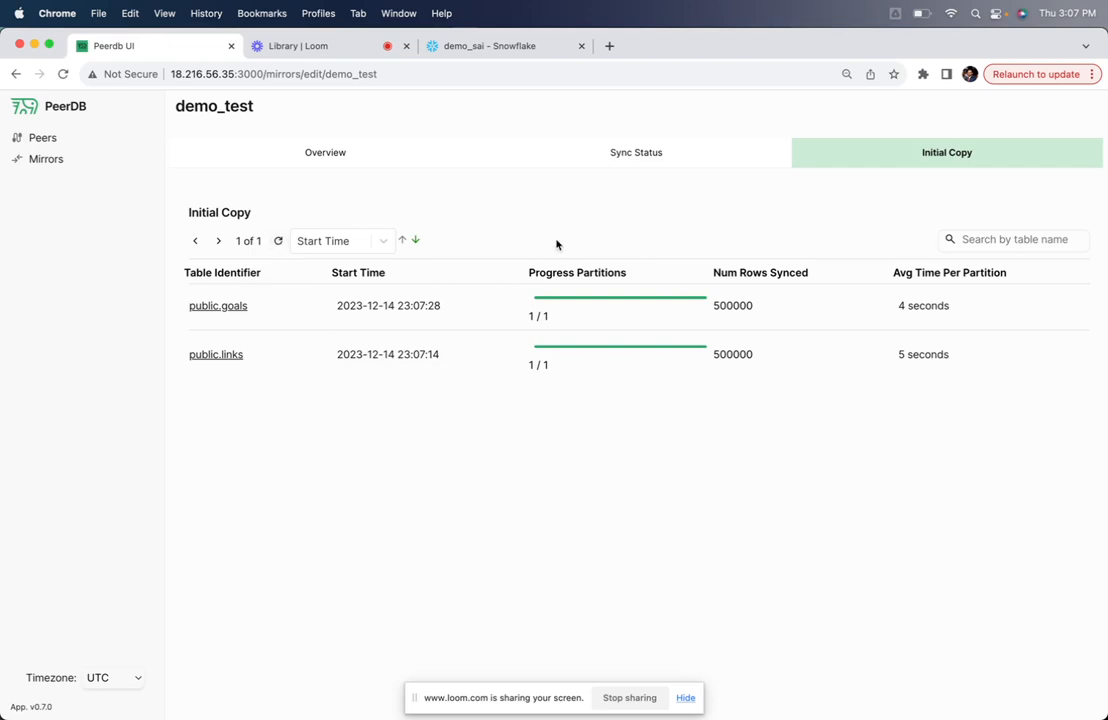
# Switch to the Snowflake worksheet and run SELECT count(*) FROM goals to check the copied rows
pyautogui.click(497, 46)
pyautogui.moveTo(252, 342); pyautogui.dragTo(66, 342)
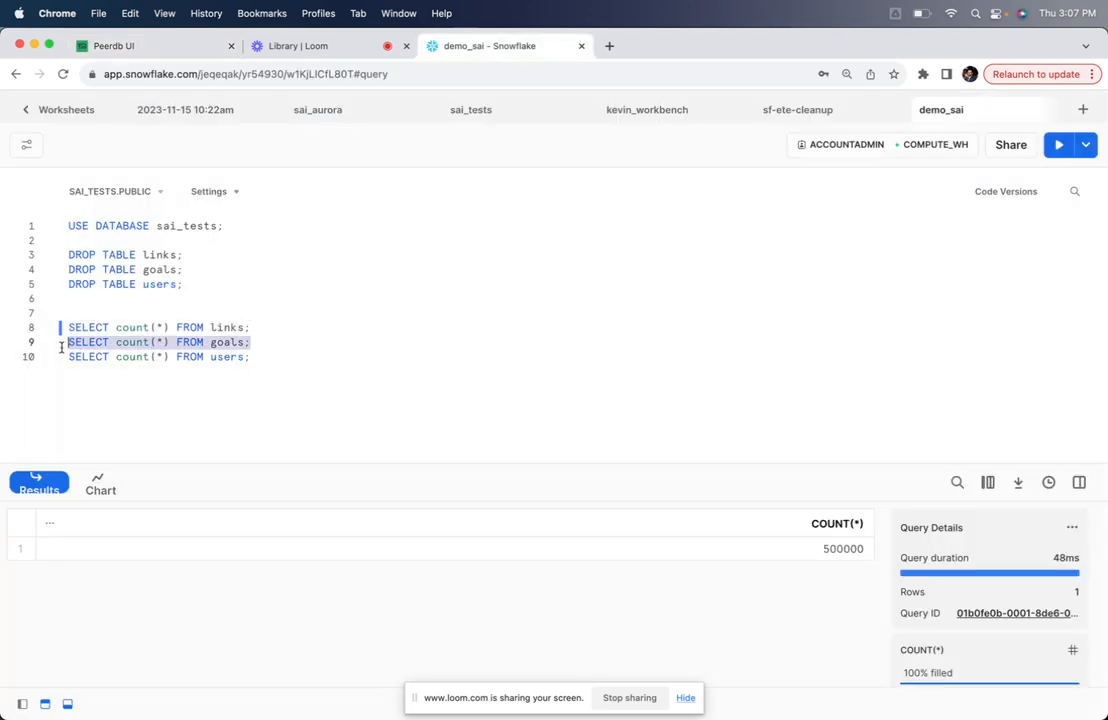
pyautogui.click(1058, 145)
# Return to PeerDB and refresh the initial copy status repeatedly to follow the public.users progress
pyautogui.click(183, 46)
pyautogui.click(279, 238)
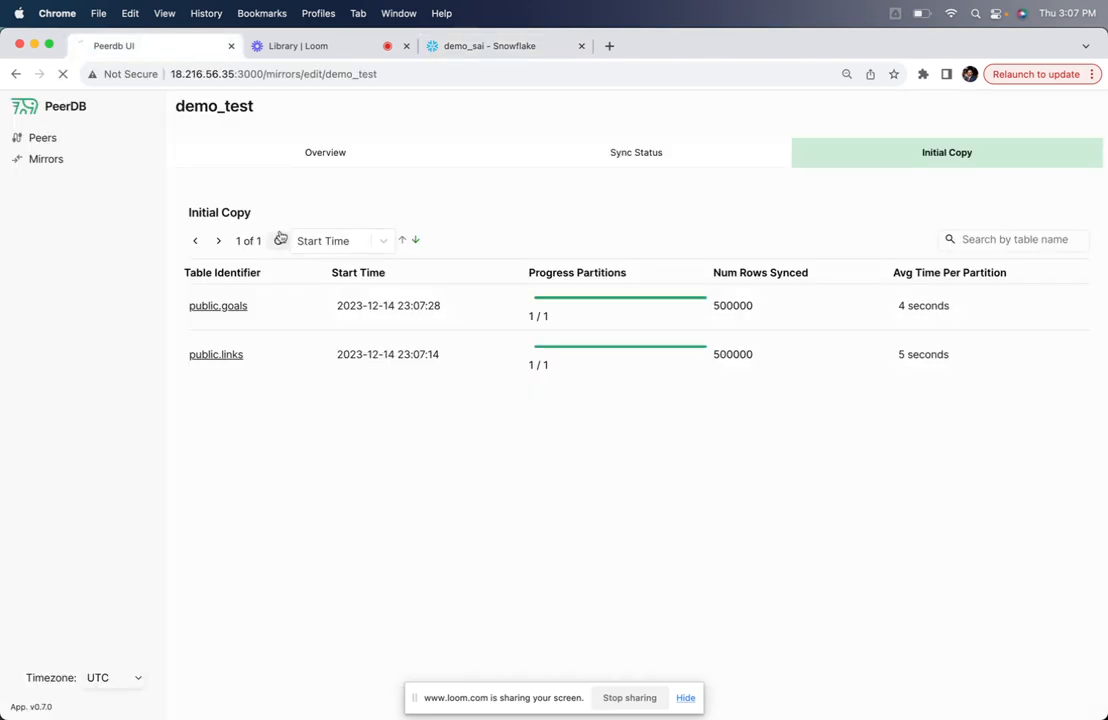
pyautogui.click(280, 245)
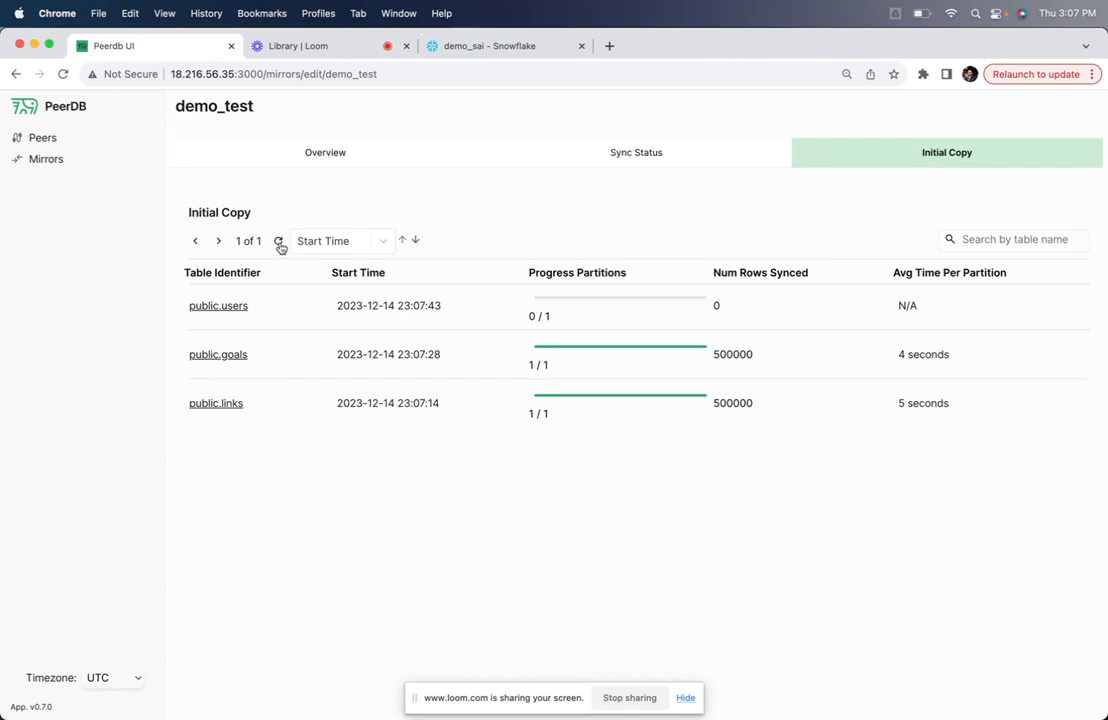
pyautogui.click(280, 243)
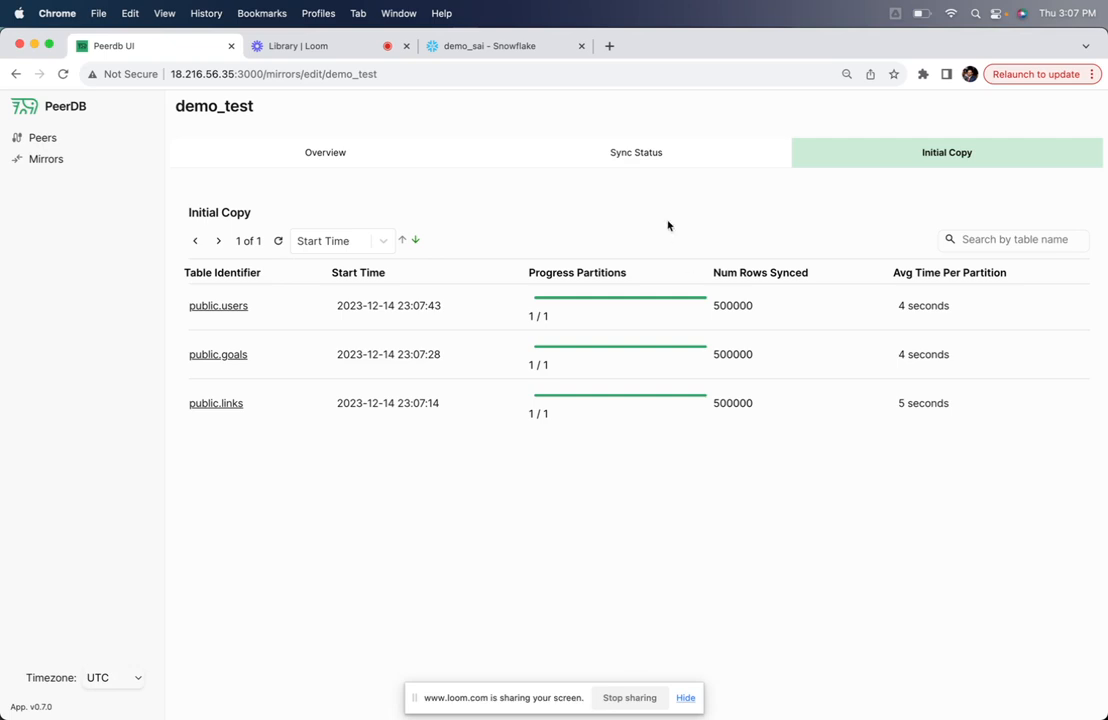
# In the iTerm2 psql session, rerun the earlier INSERT of 5000 generated rows into public.goals and repeat it with \watch 2
pyautogui.press('super+Tab')
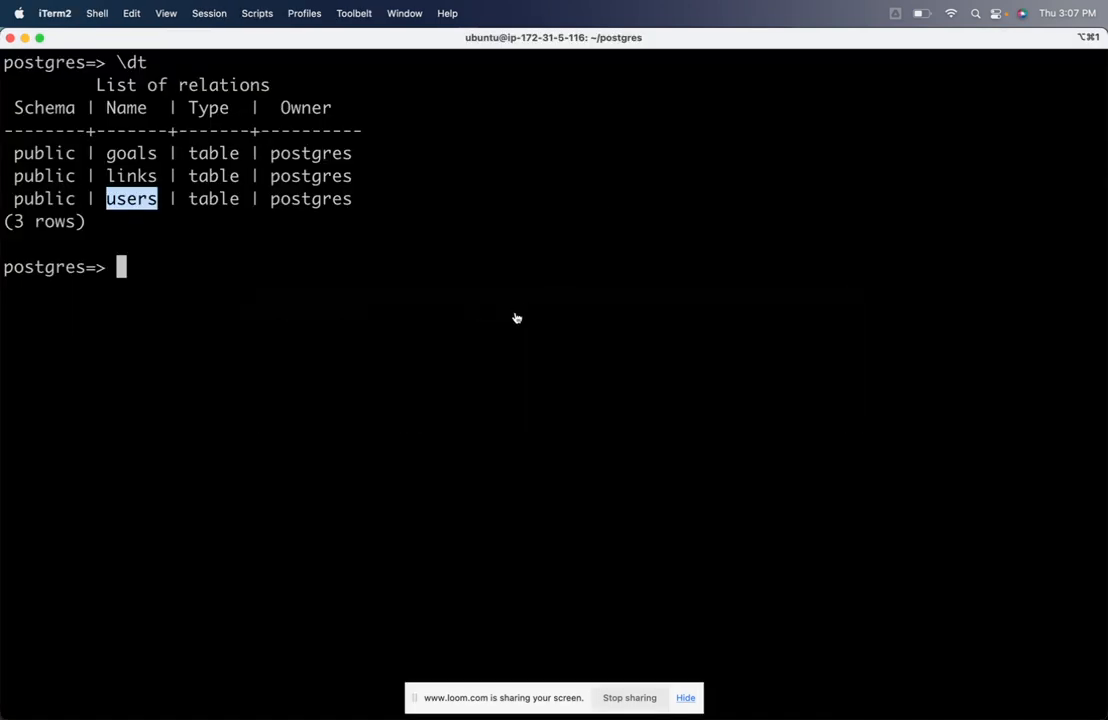
pyautogui.hotkey('ctrl', 'l')
pyautogui.hotkey('ctrl', 'r')
pyautogui.write('INS')
pyautogui.press('Return')
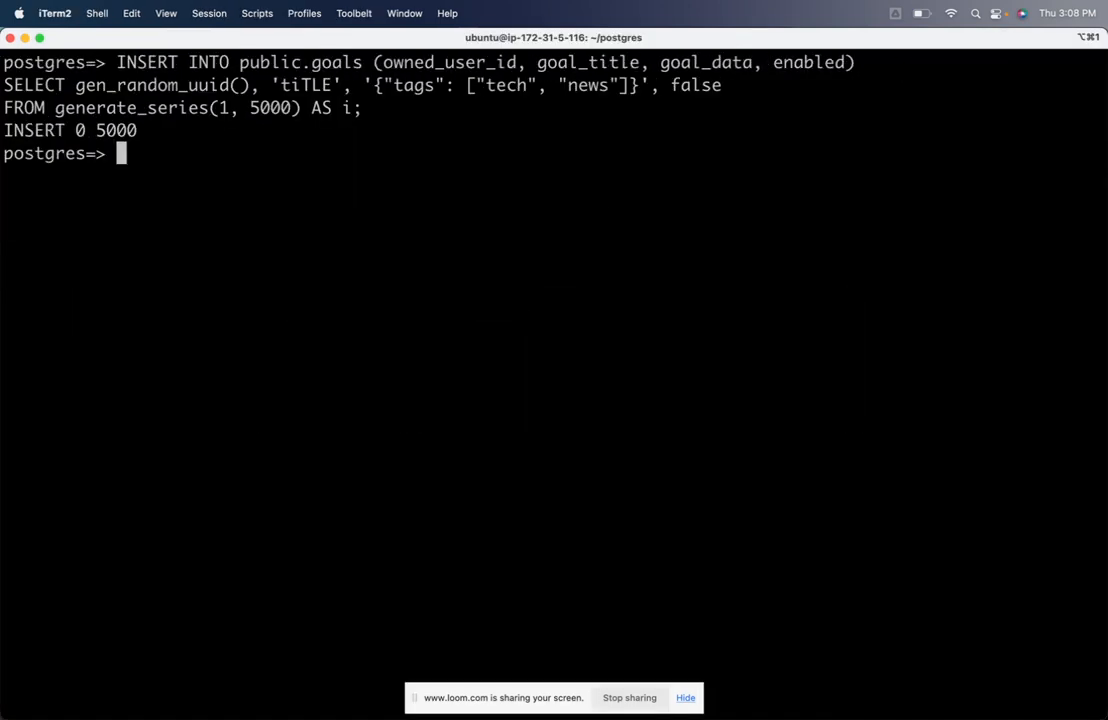
pyautogui.write('\\watch 2')
pyautogui.press('Return')
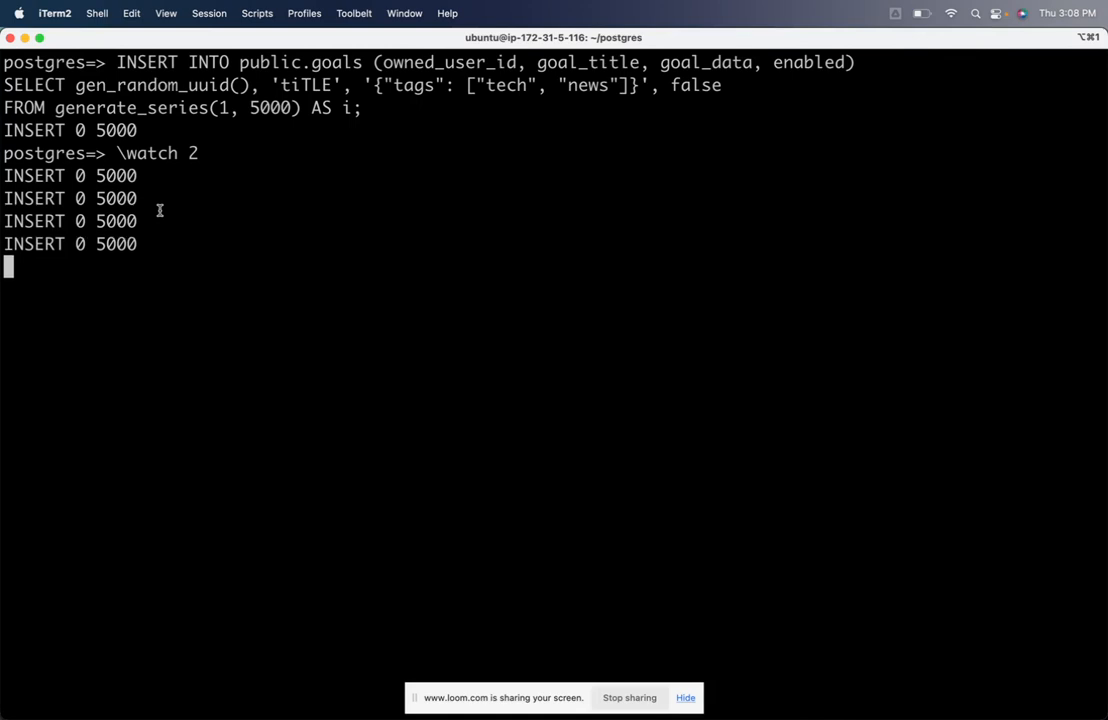
# Switch to PeerDB in Chrome, open demo_test's sync status and refresh the CDC Syncs list to follow the first batch
pyautogui.press('super+Tab')
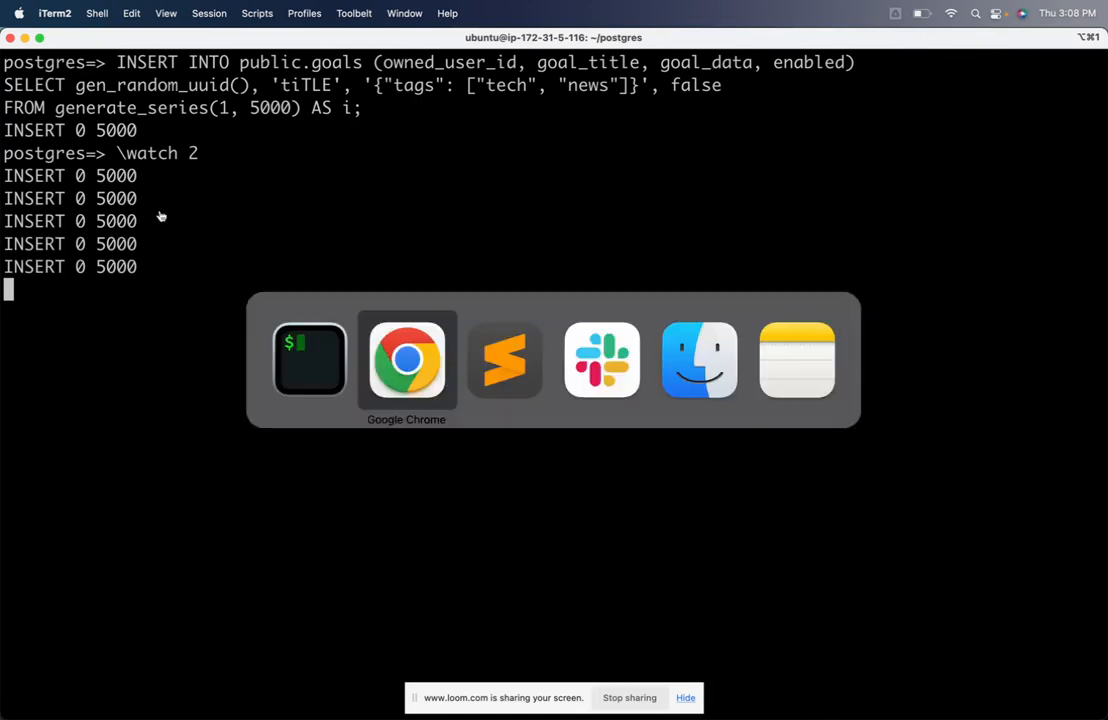
pyautogui.click(567, 154)
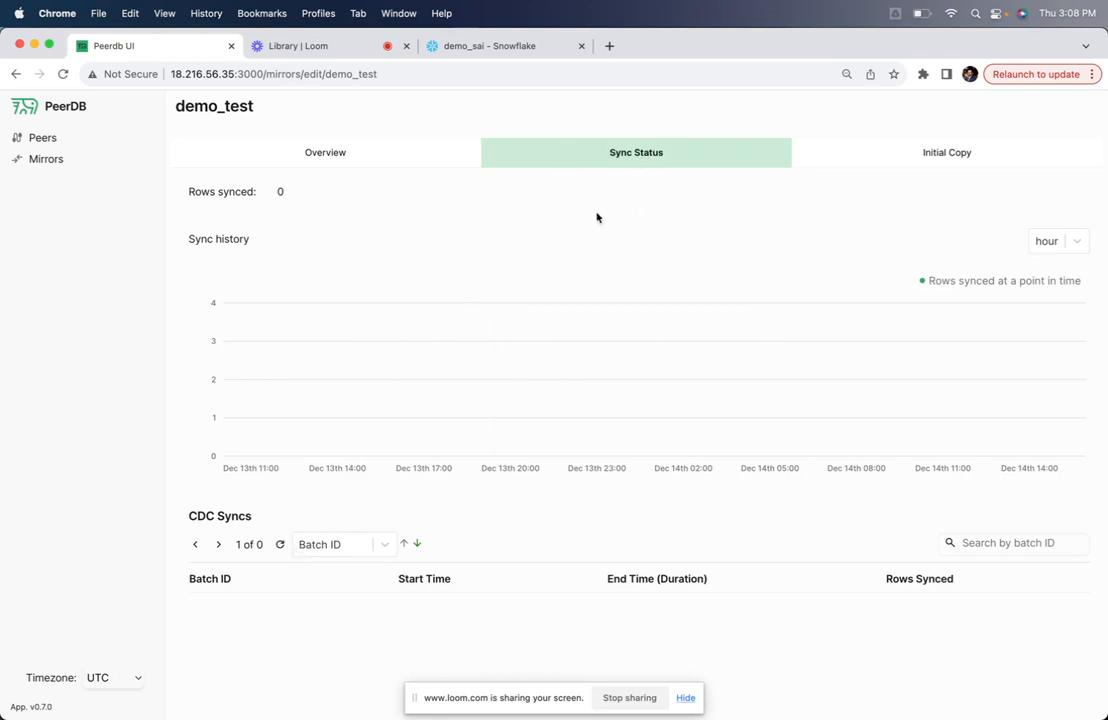
pyautogui.click(278, 549)
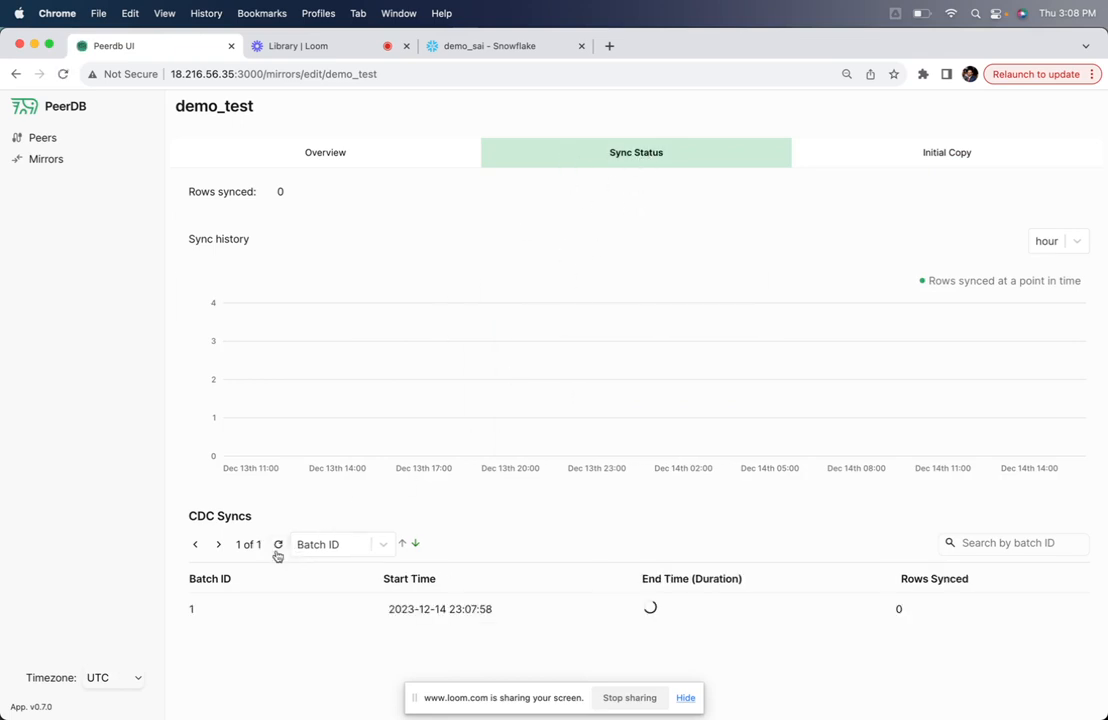
pyautogui.click(280, 548)
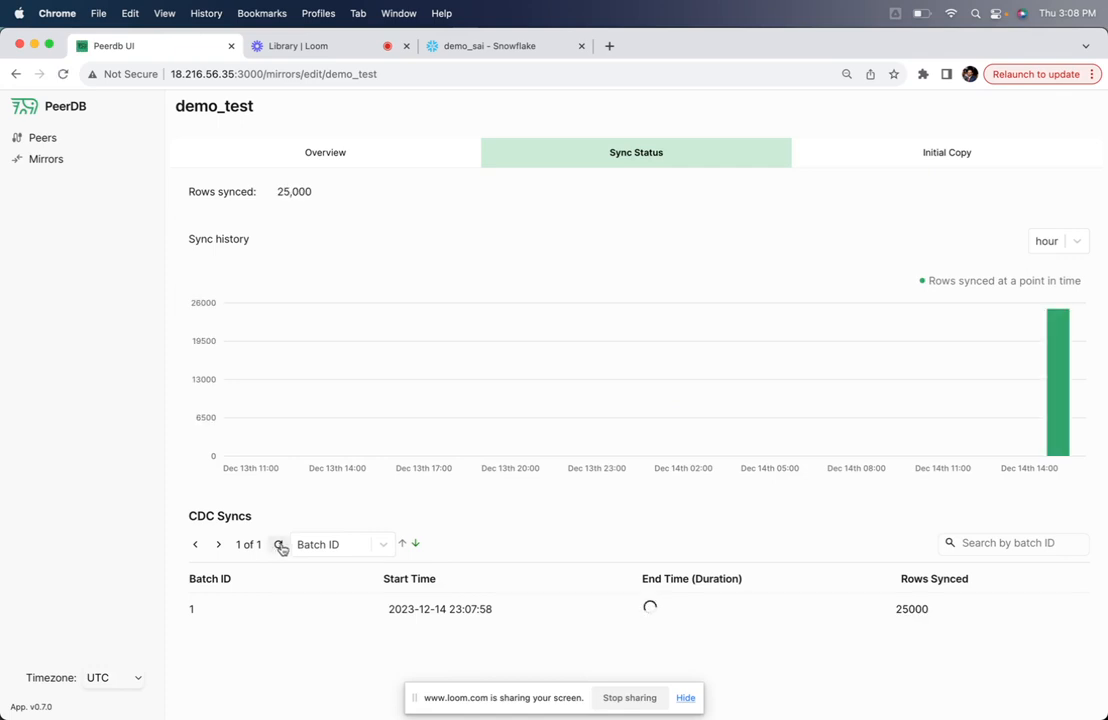
pyautogui.click(282, 548)
pyautogui.click(282, 550)
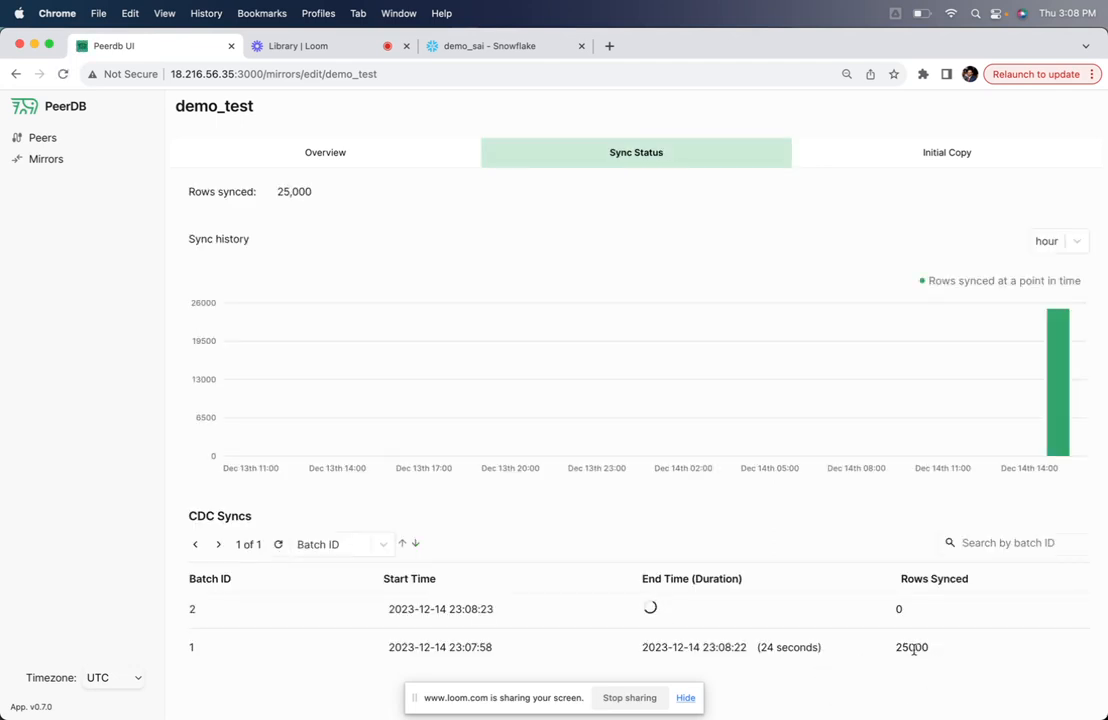
# Go to the Snowflake worksheet and rerun SELECT count(*) FROM goals to check the rows replicated by CDC
pyautogui.click(503, 55)
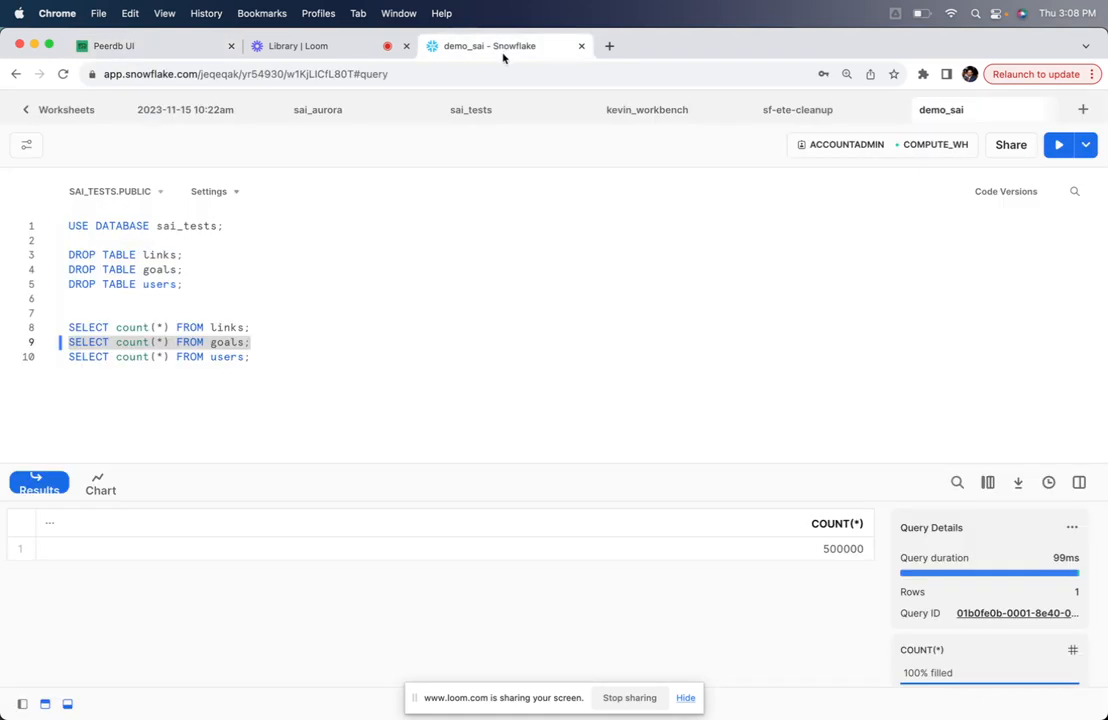
pyautogui.click(265, 341)
pyautogui.moveTo(252, 342); pyautogui.dragTo(69, 346)
pyautogui.click(1058, 144)
# Return to PeerDB and refresh the CDC Syncs list until batch 2 is complete
pyautogui.click(300, 47)
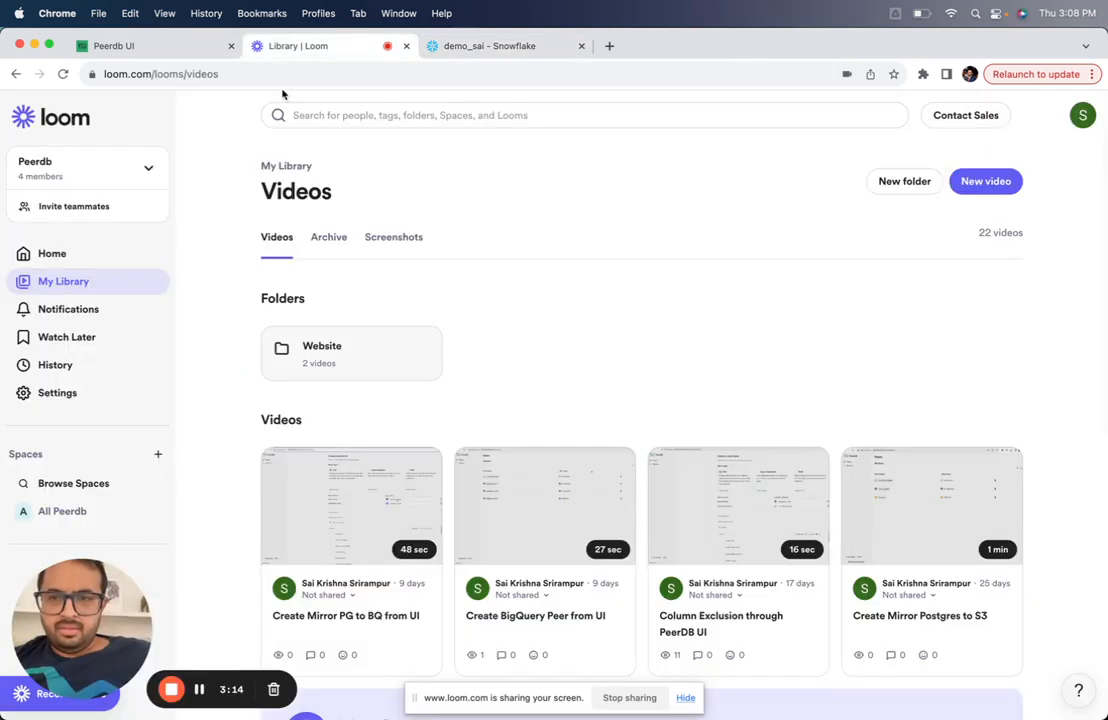
pyautogui.click(183, 45)
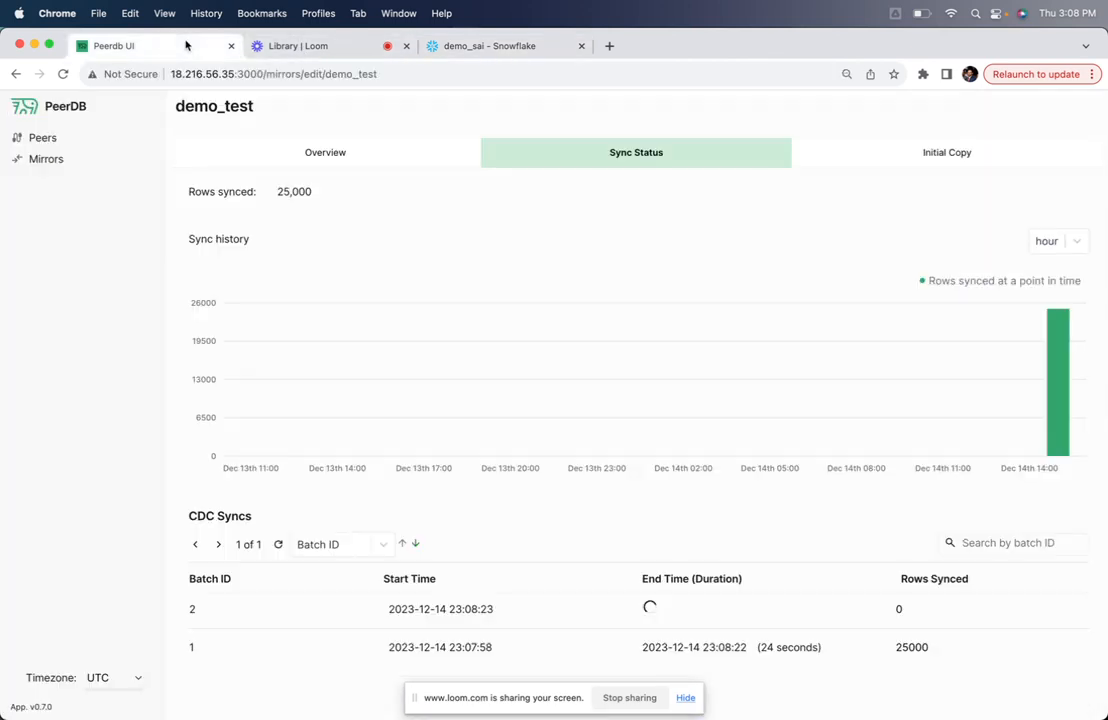
pyautogui.click(282, 546)
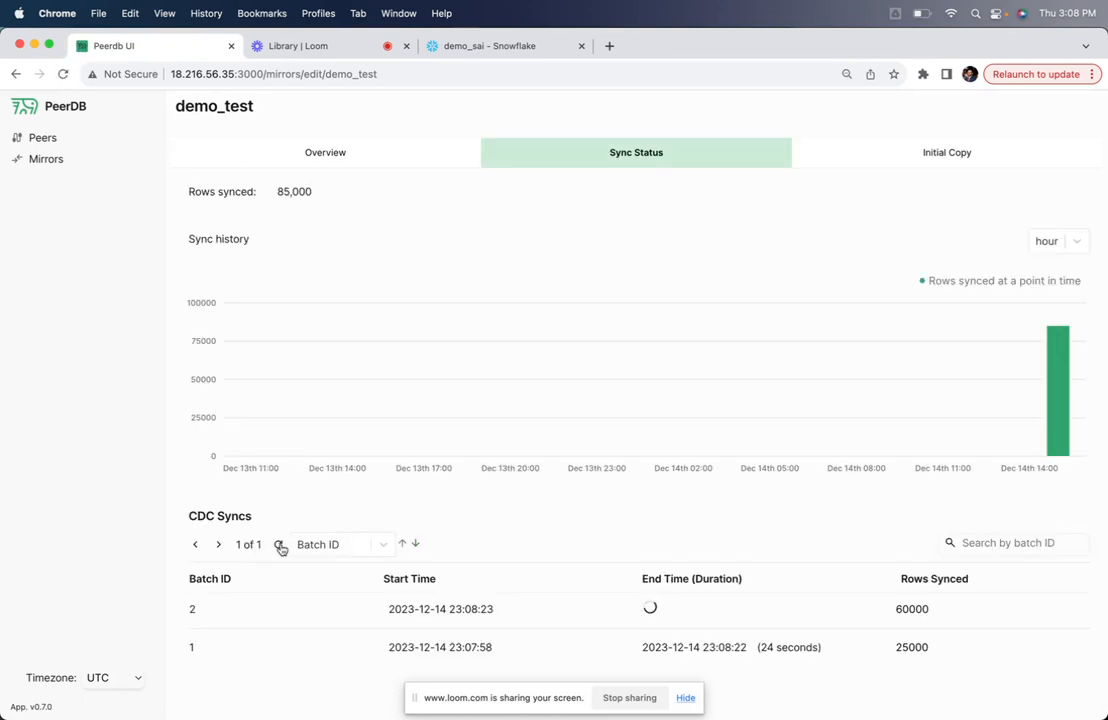
pyautogui.click(281, 547)
pyautogui.click(280, 546)
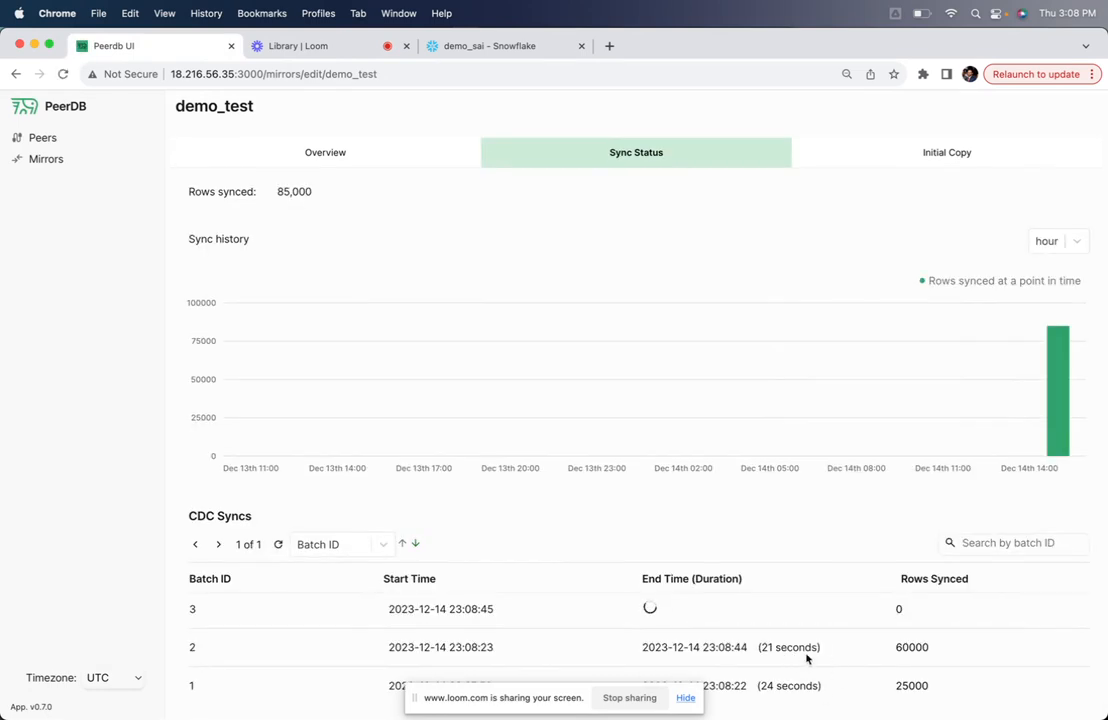
# Calculate 60000/20 in Spotlight to estimate the rows synced per second in batch 2
pyautogui.doubleClick(901, 645)
pyautogui.press('super+space')
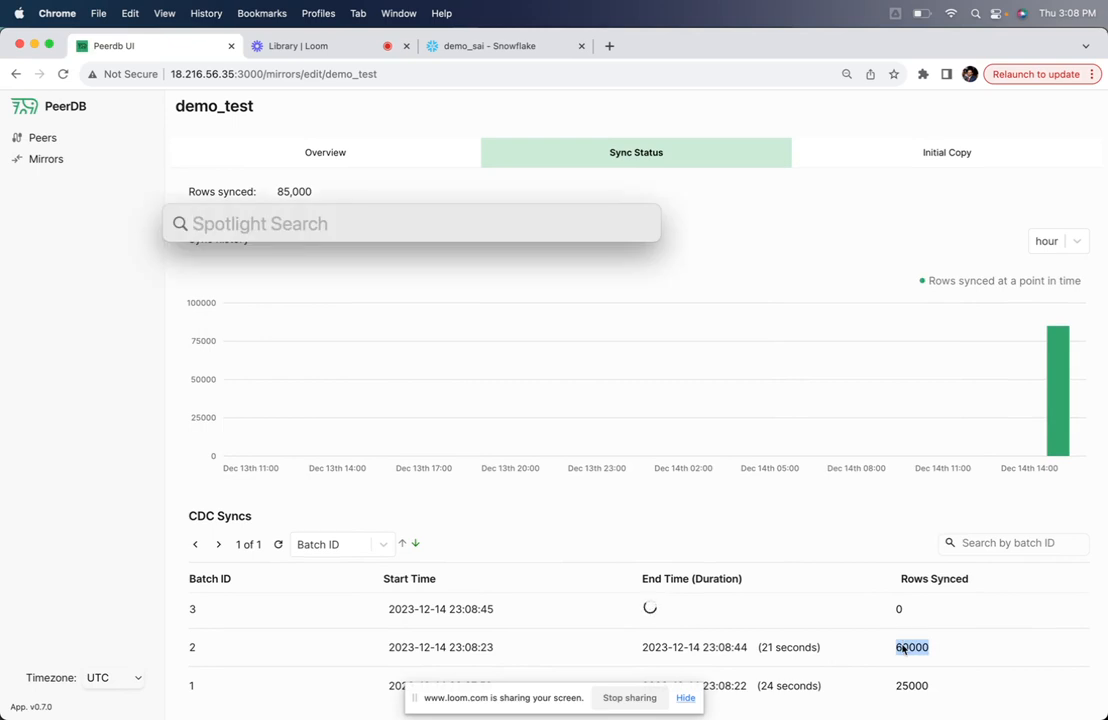
pyautogui.write('5000')
pyautogui.press('BackSpace')
pyautogui.write('60000/20')
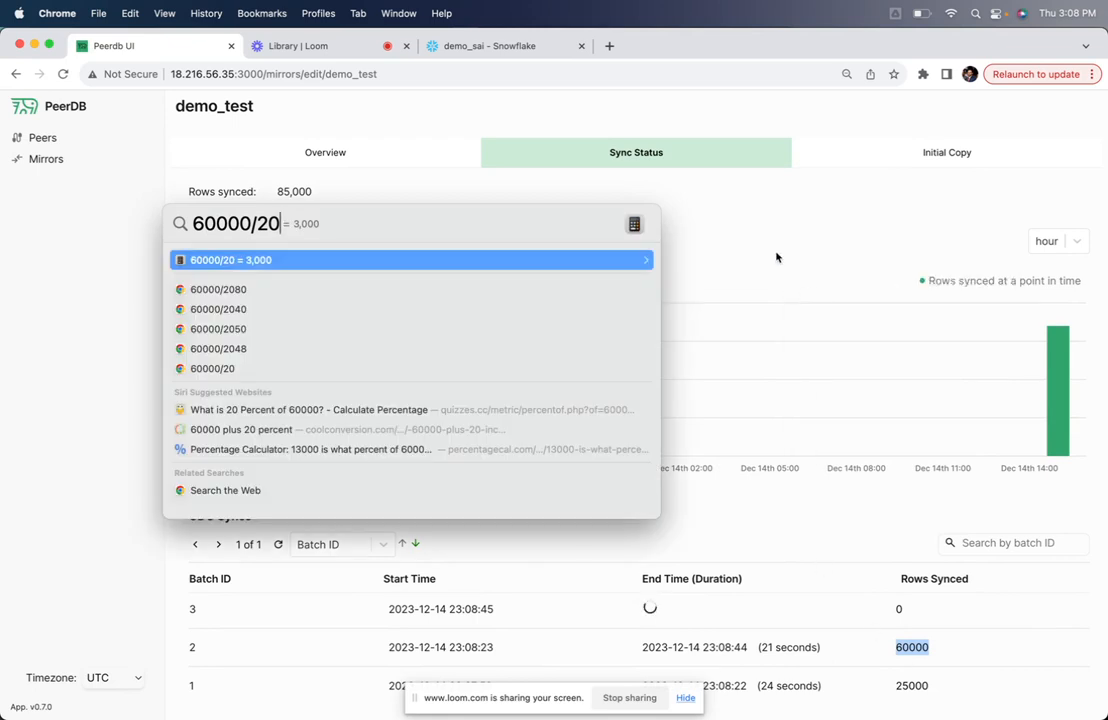
pyautogui.press('Escape')
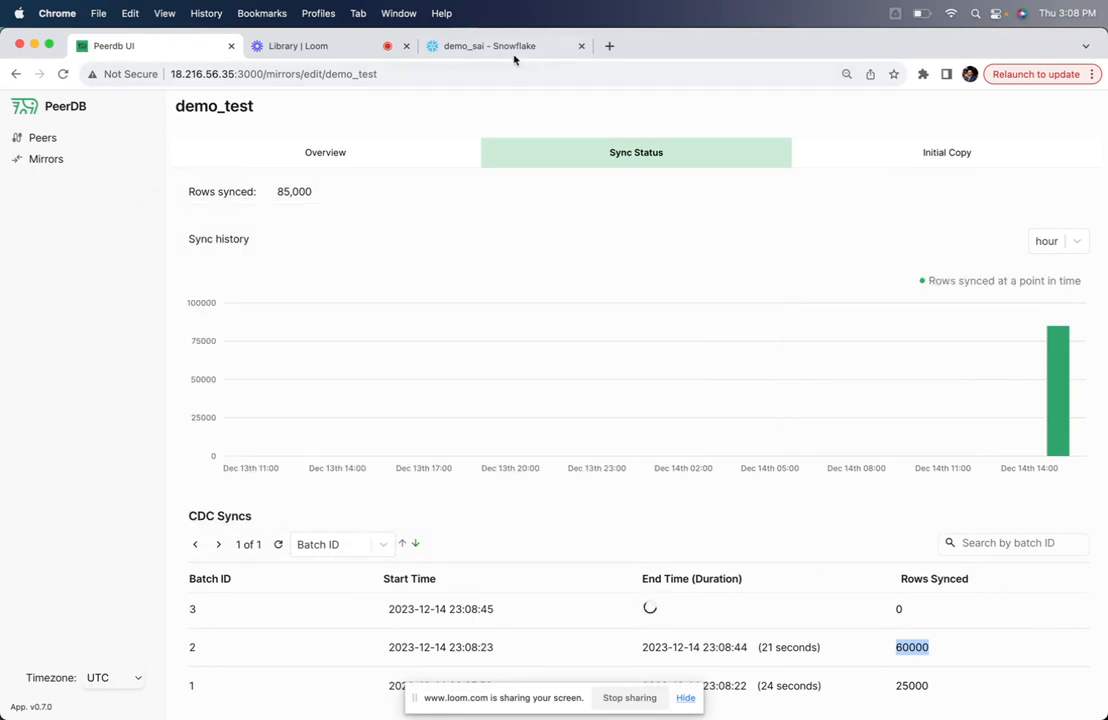
# Open the Snowflake worksheet and rerun the goals row count to check the second batch
pyautogui.click(449, 50)
pyautogui.click(300, 343)
pyautogui.press('super+Return')
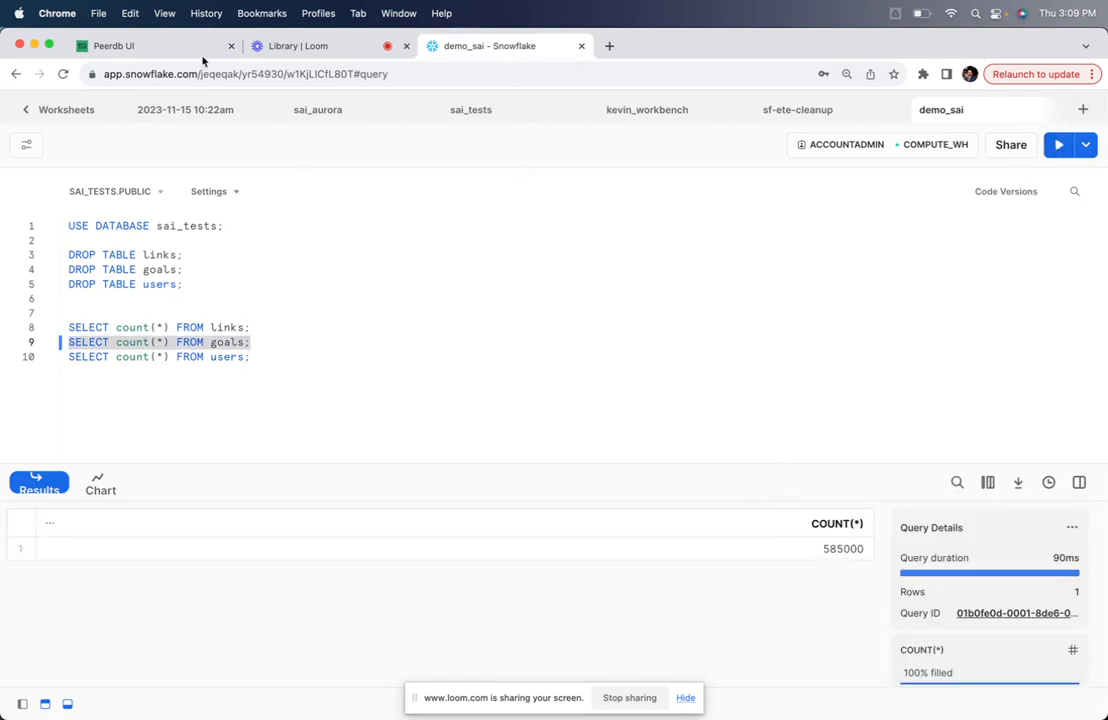
# Go back to PeerDB, refresh the CDC Syncs list and review the batches' durations and rows synced
pyautogui.click(171, 47)
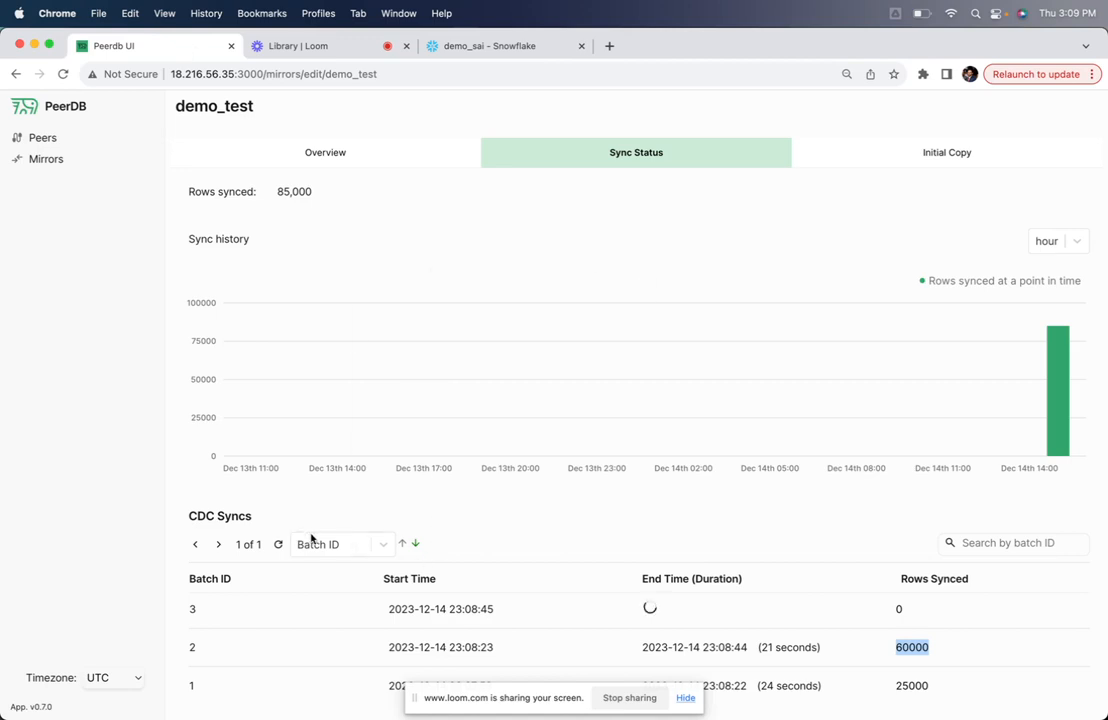
pyautogui.click(279, 545)
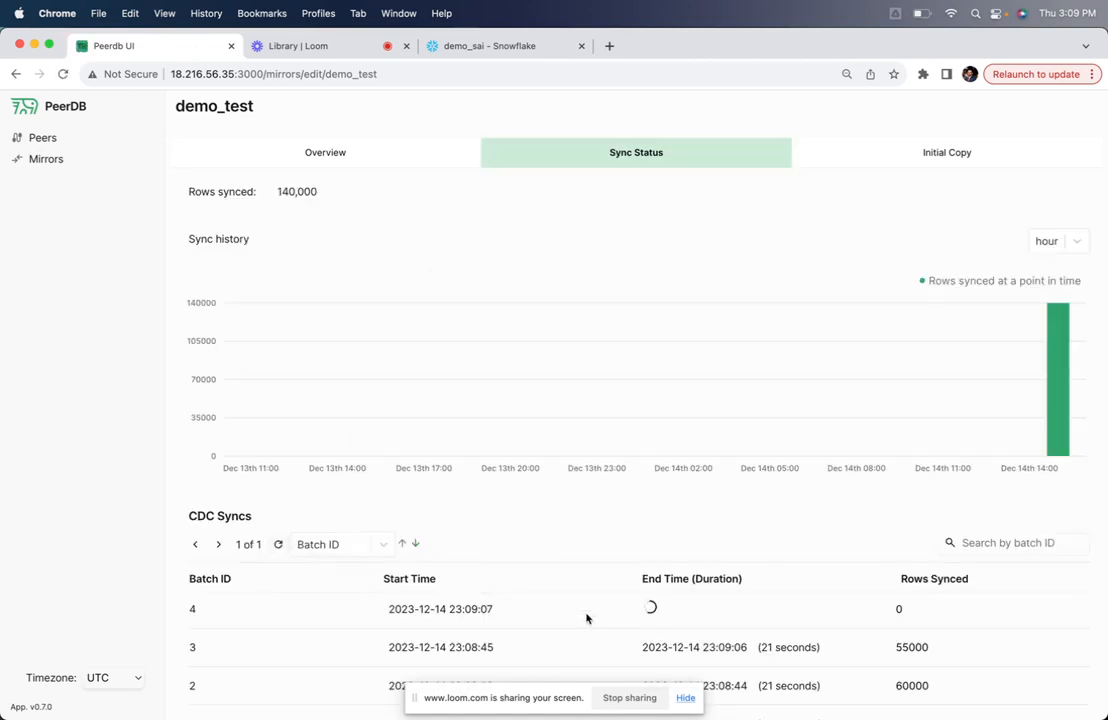
pyautogui.scroll(-1, 700, 612)
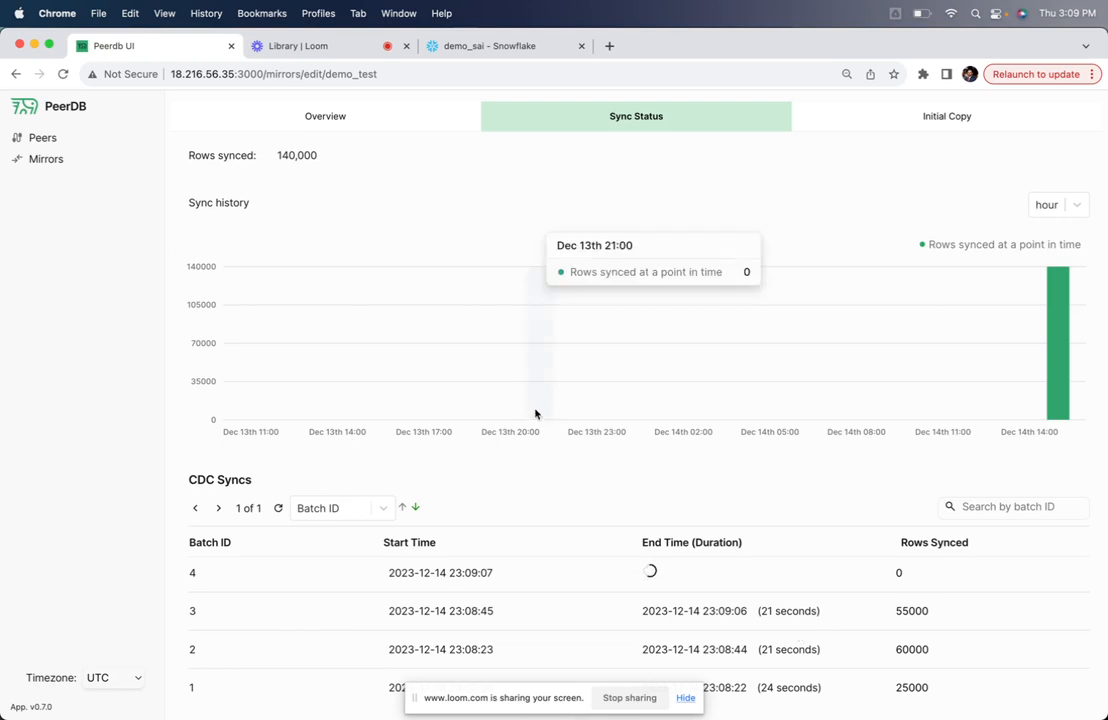
# Open the source postgres_peer from the demo_test overview and refresh it to examine the replication slot lag
pyautogui.click(336, 117)
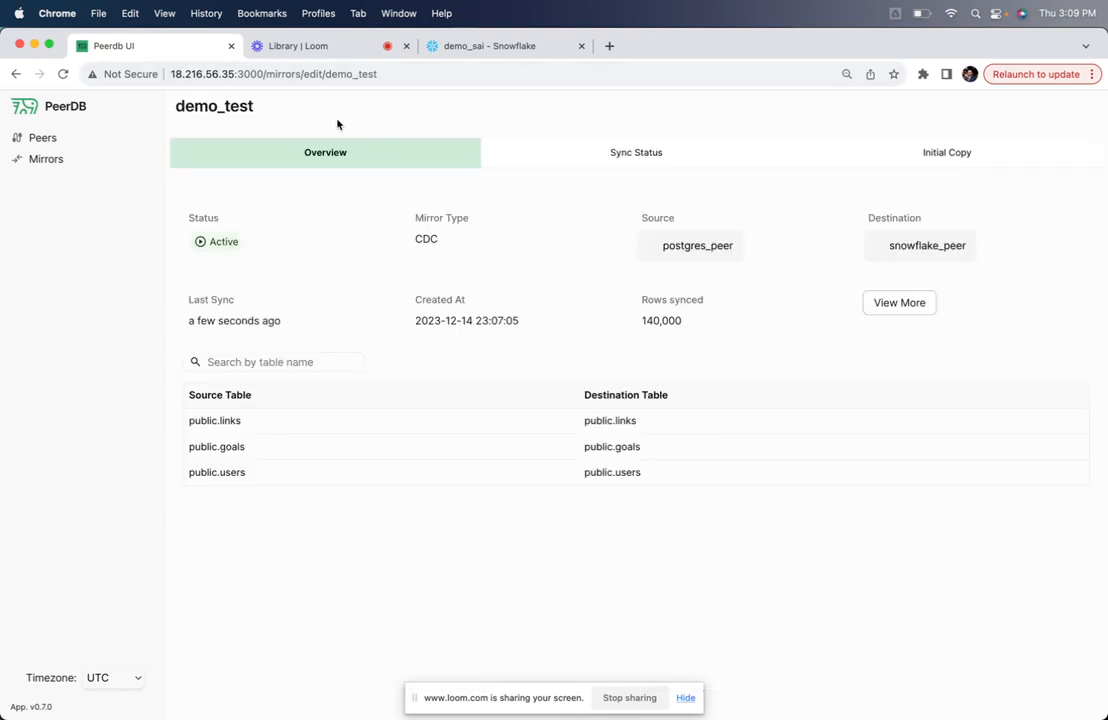
pyautogui.click(672, 245)
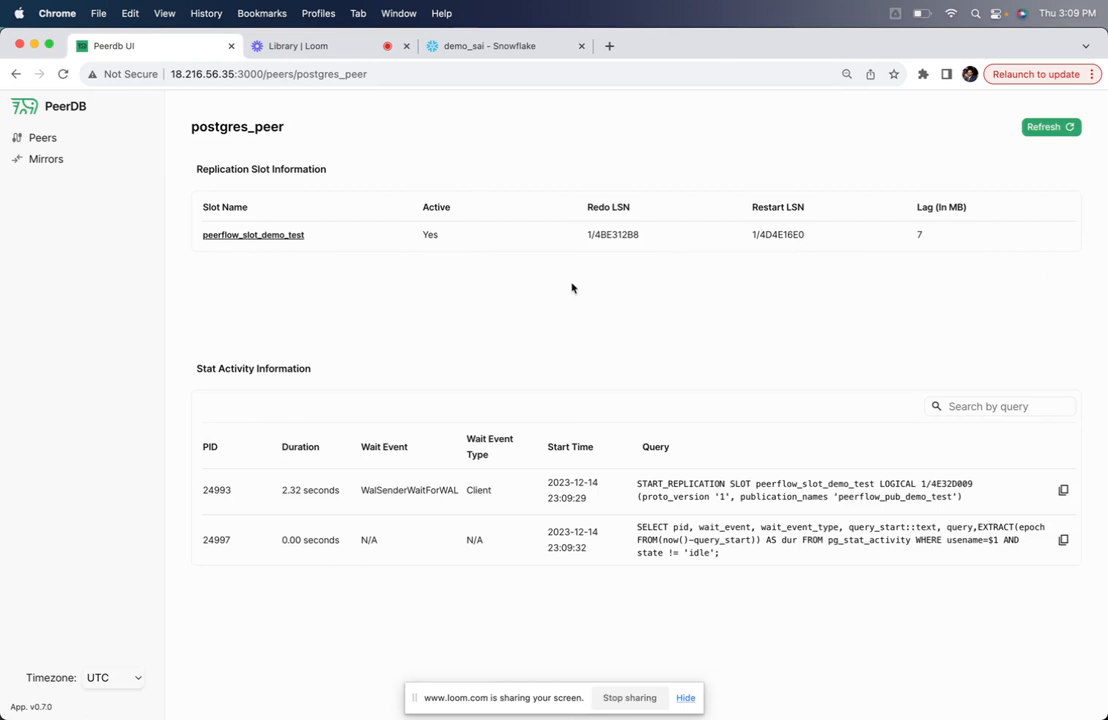
pyautogui.click(1042, 132)
pyautogui.moveTo(916, 232); pyautogui.dragTo(945, 237)
# Refresh the postgres_peer details repeatedly to examine the START_REPLICATION query and the slot's activity
pyautogui.click(1041, 126)
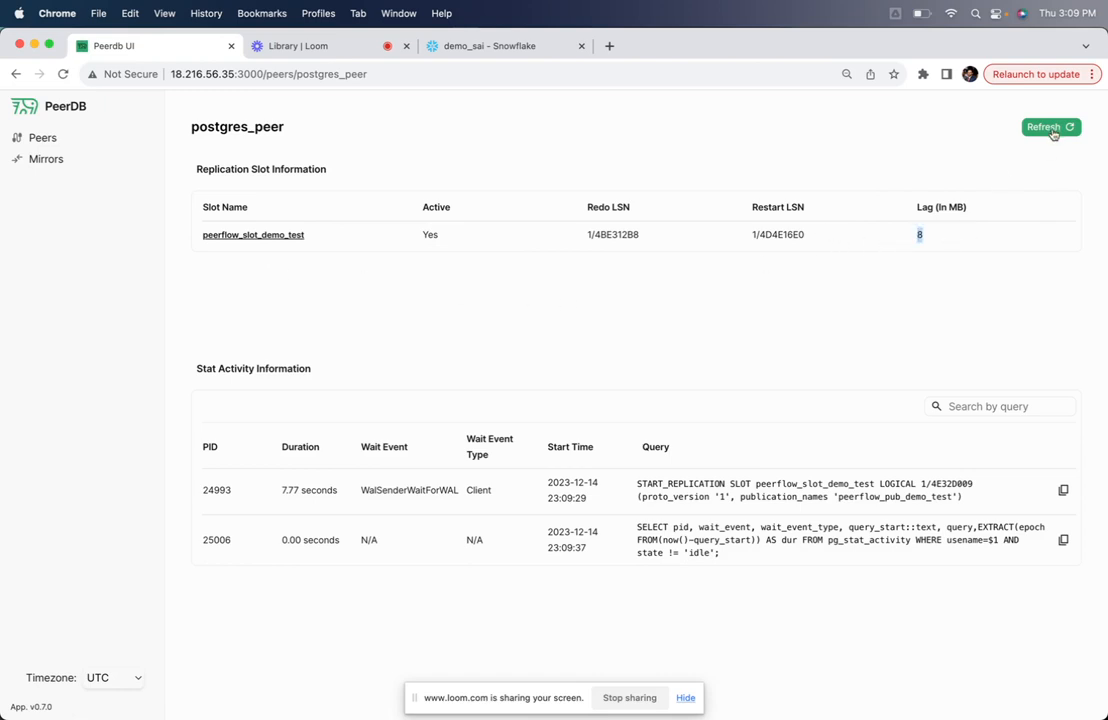
pyautogui.tripleClick(687, 495)
pyautogui.click(722, 519)
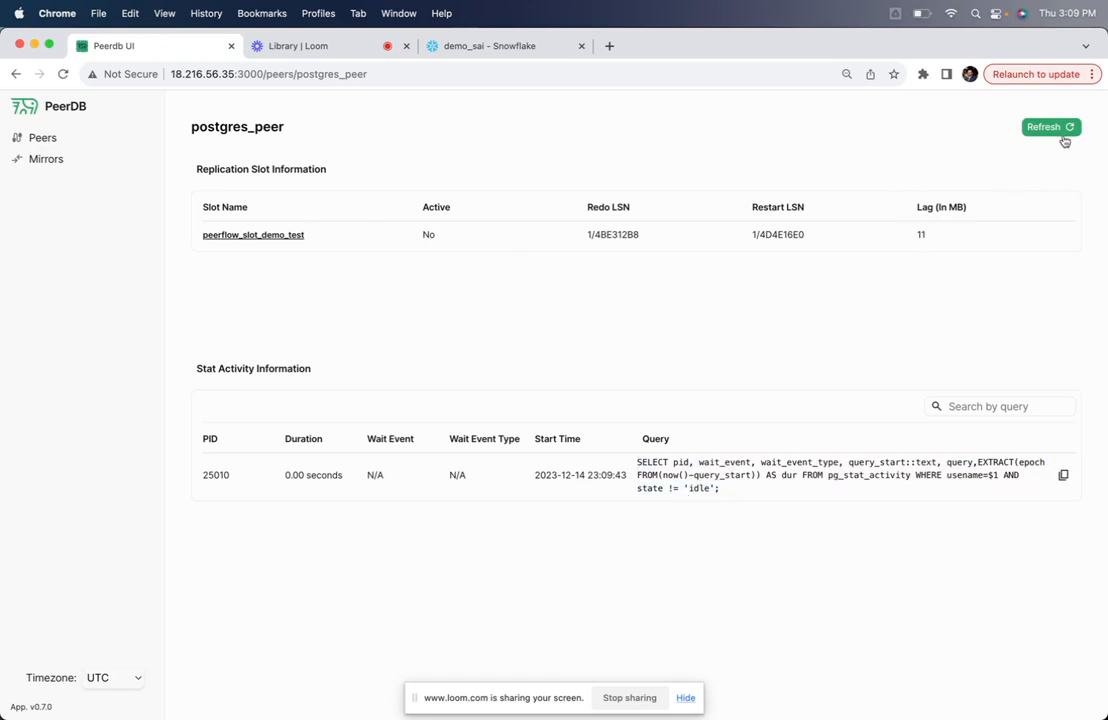
pyautogui.click(1058, 132)
pyautogui.click(1055, 133)
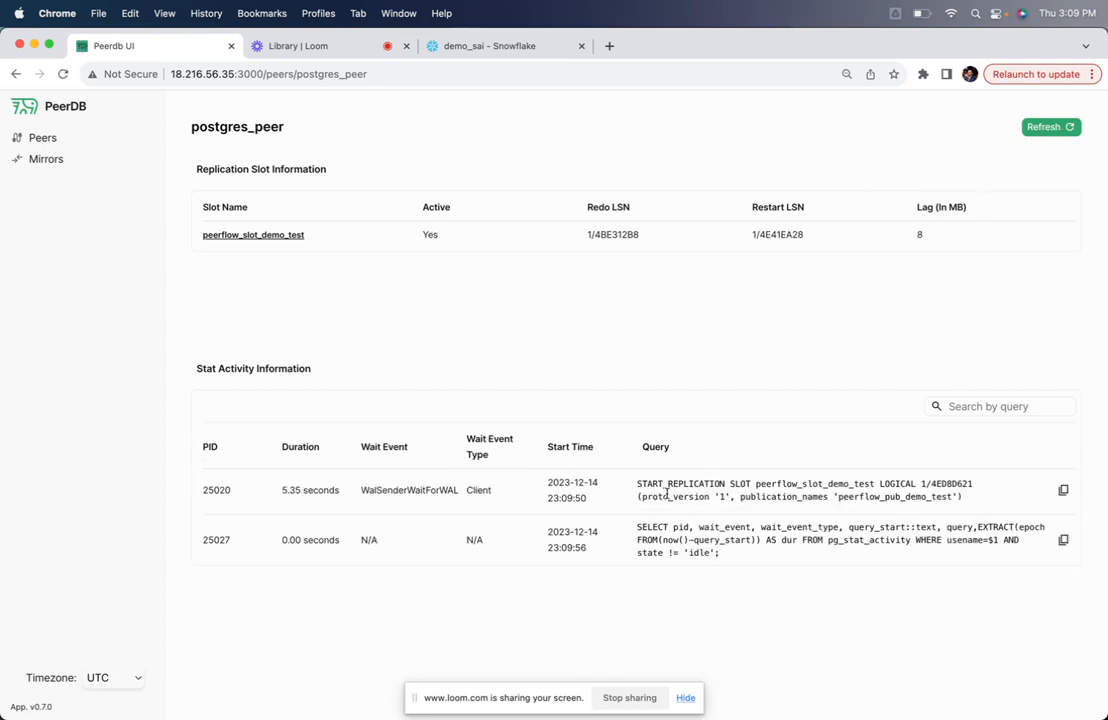
# Open the list of all peers and switch to the Loom video library
pyautogui.click(40, 138)
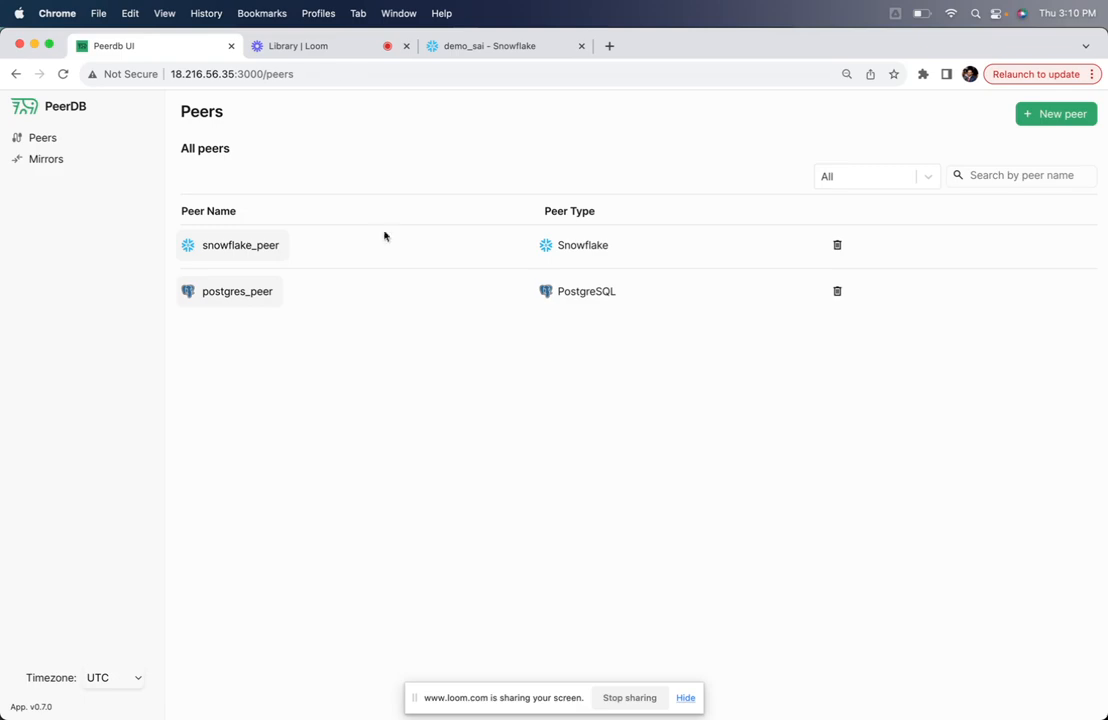
pyautogui.click(291, 46)
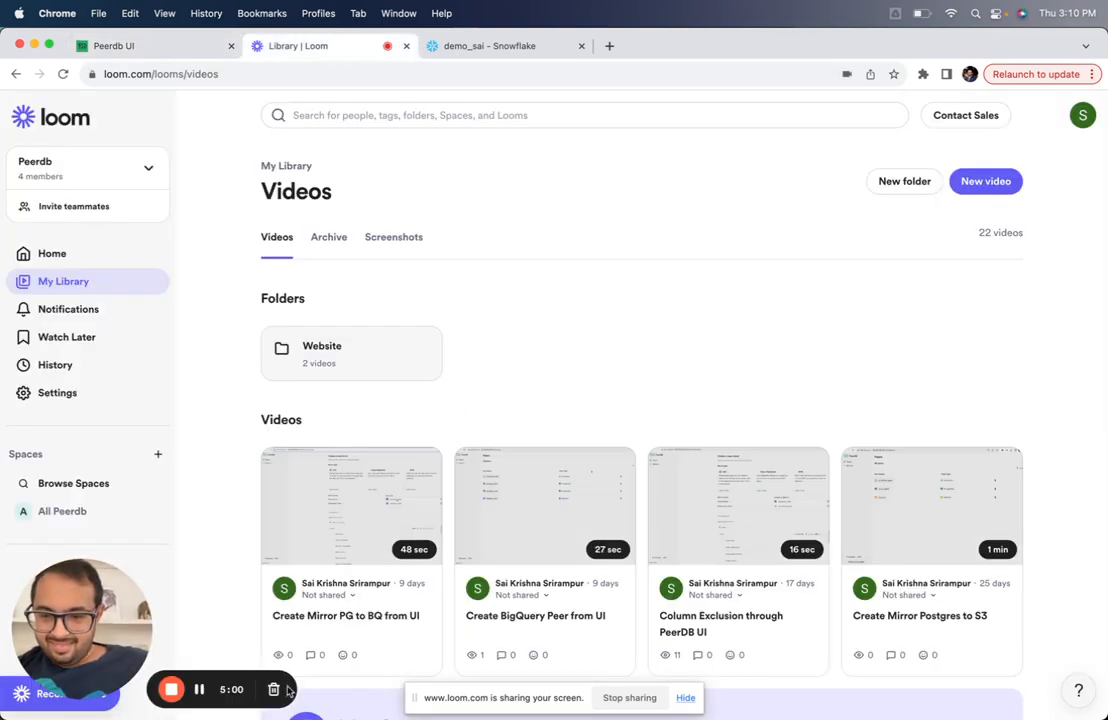